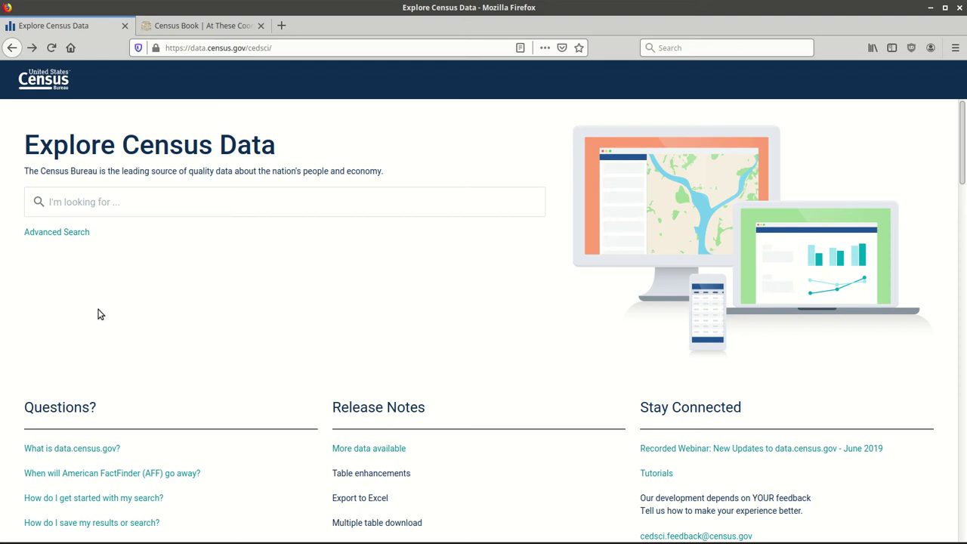
Step: Open the Advanced Search page for census data and bring its browsable filters into view
left_click(101, 204)
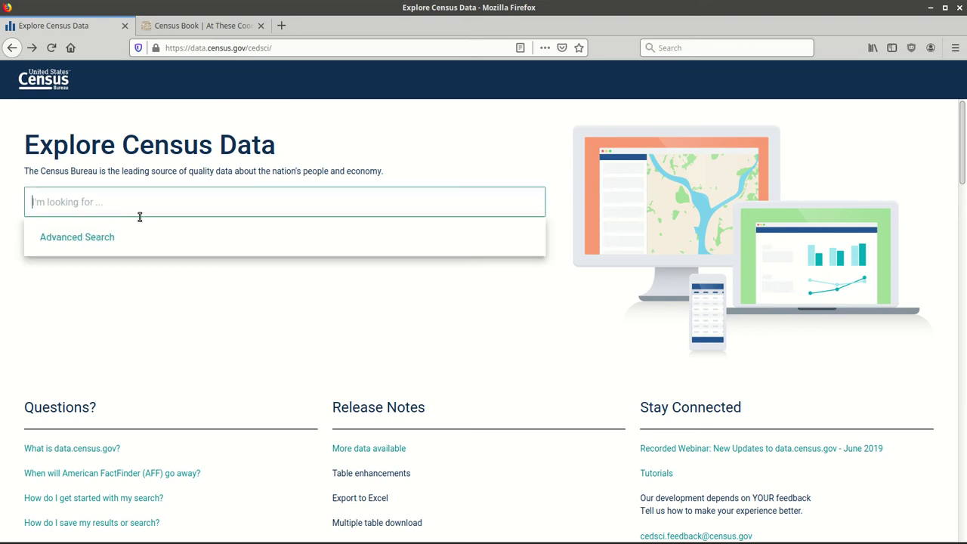
left_click(227, 308)
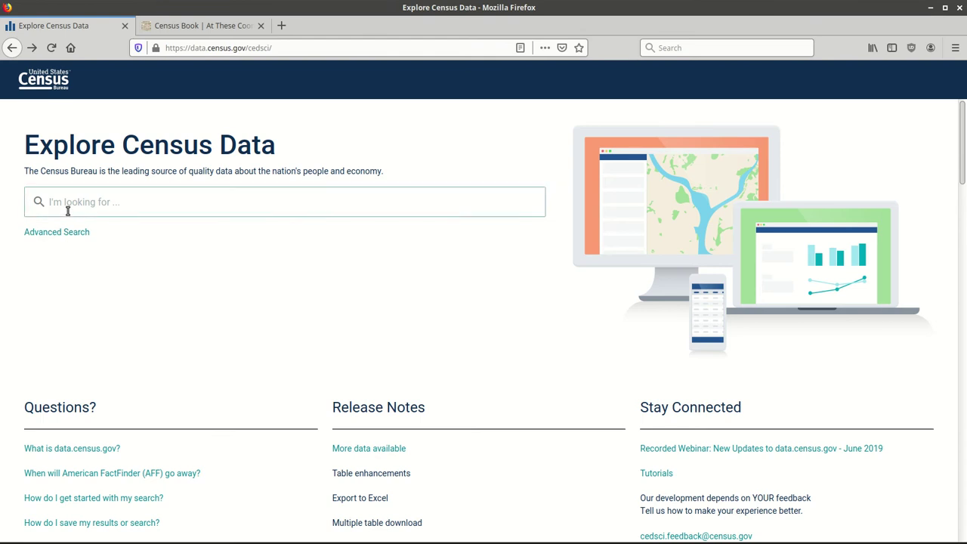
left_click(67, 234)
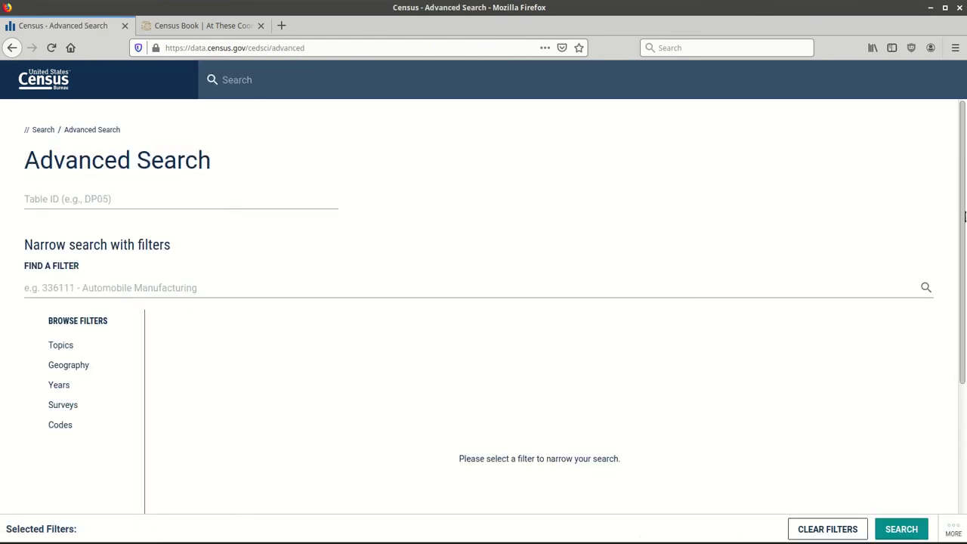
scroll(963, 215, "down", 1)
scroll(937, 259, "down", 1)
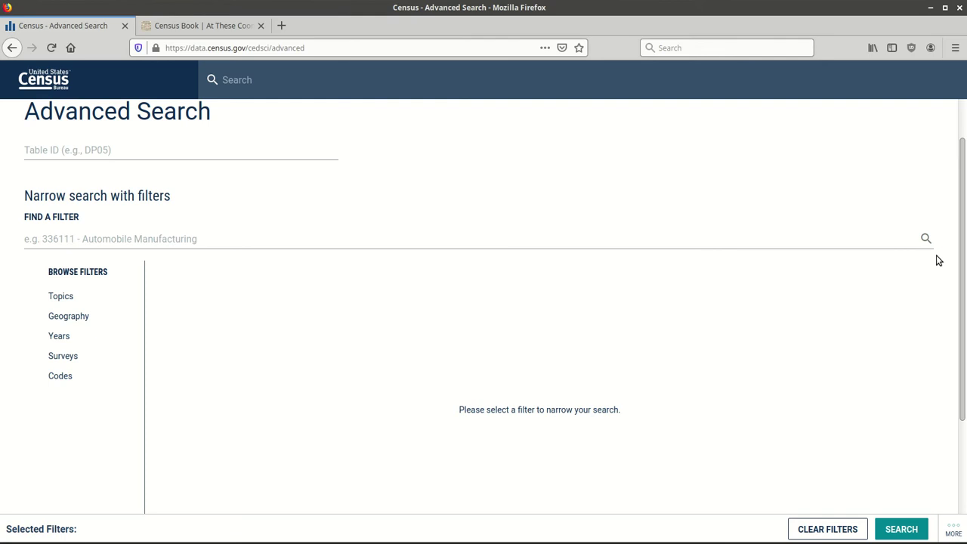
Step: Filter the search by survey to ACS 5-Year Estimates Detailed Tables
left_click(89, 362)
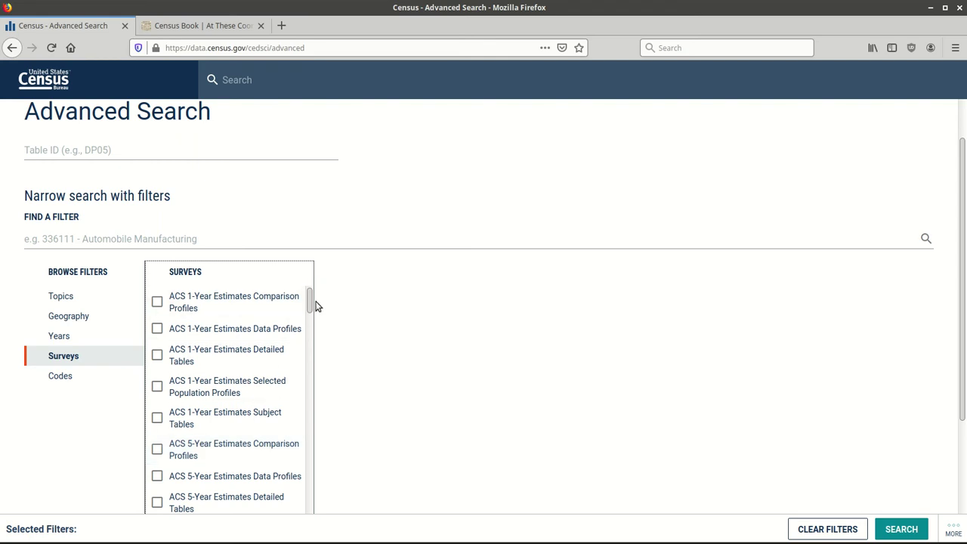
scroll(312, 305, "down", 1)
scroll(310, 305, "down", 2)
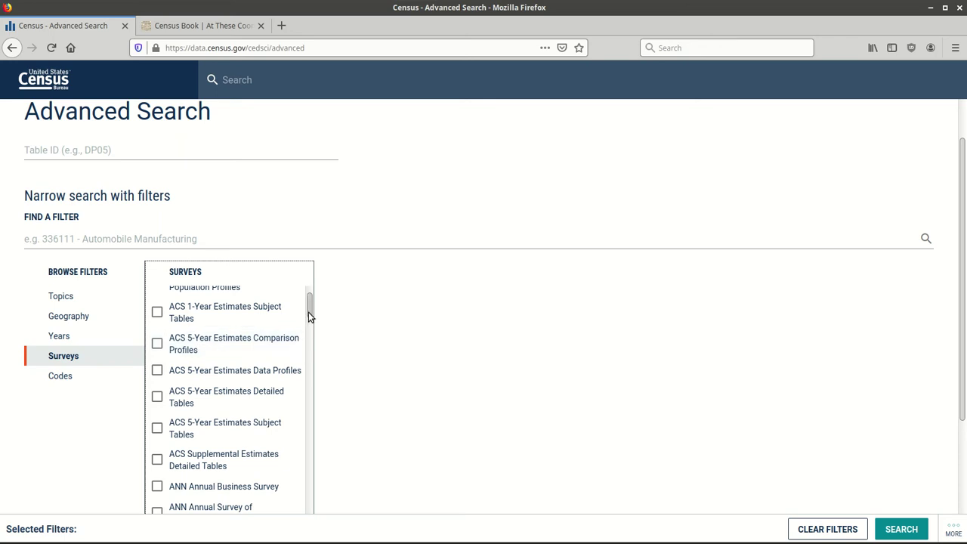
scroll(309, 313, "down", 1)
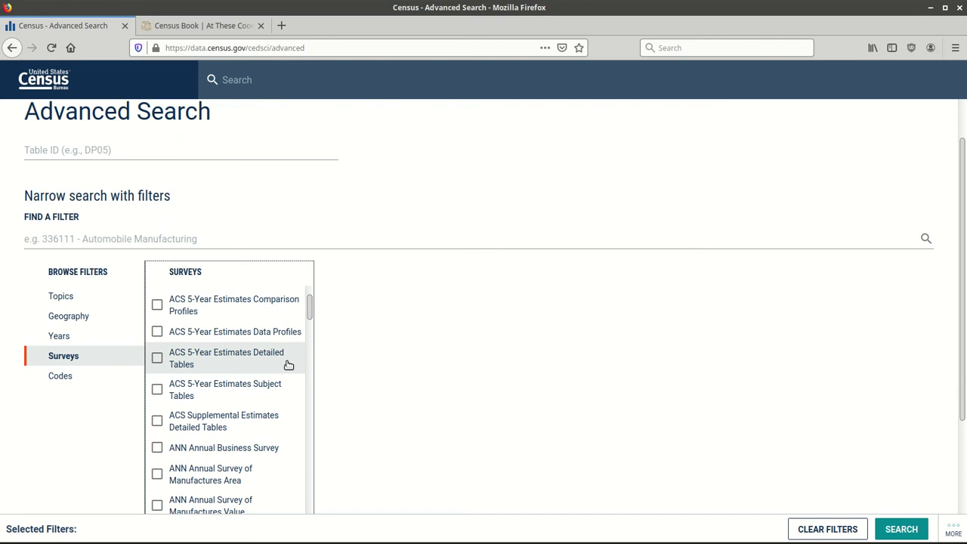
left_click(157, 359)
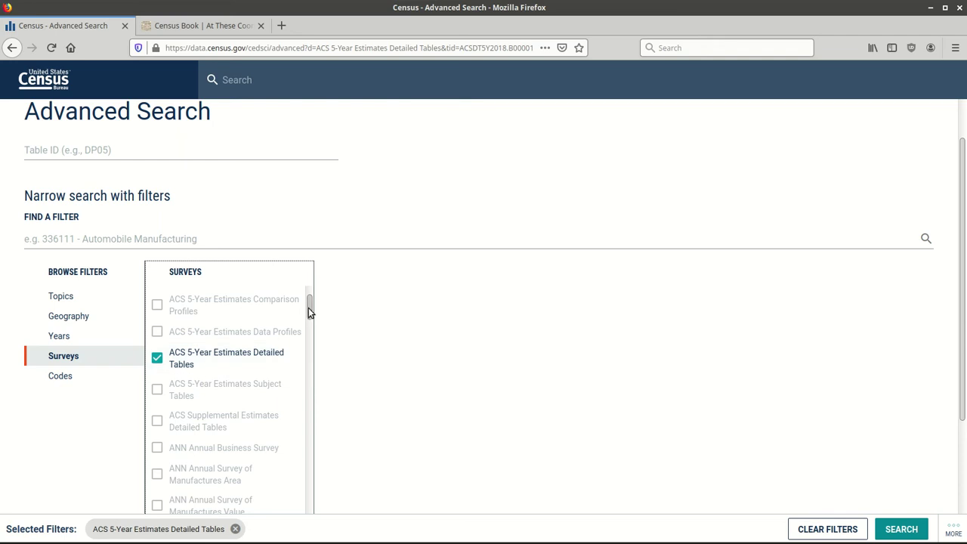
left_click_drag(308, 307, 310, 332)
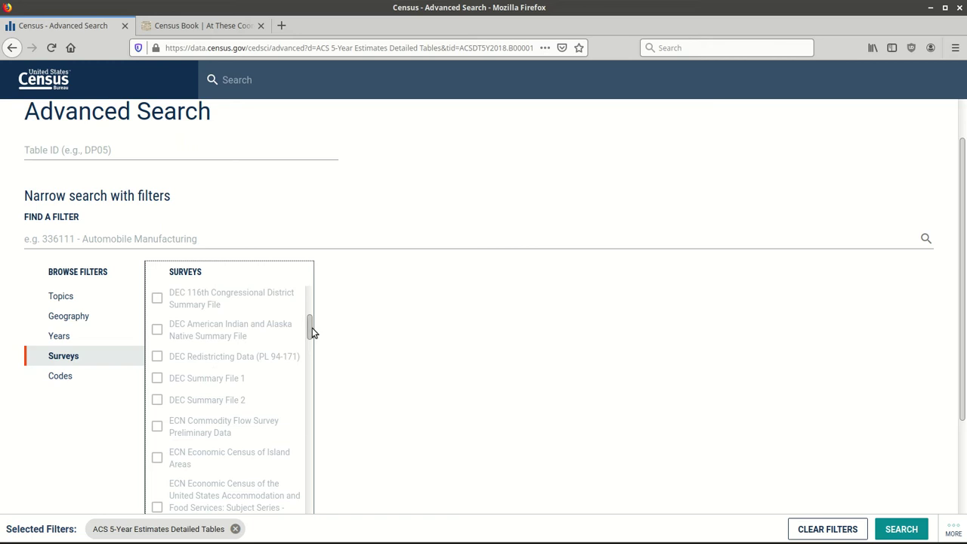
left_click_drag(311, 328, 309, 307)
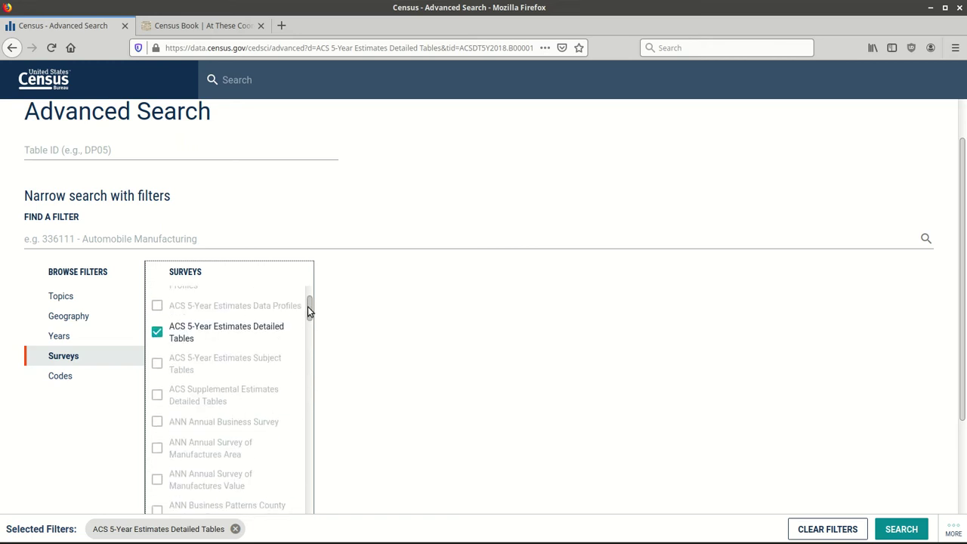
Step: Add the year 2018 and the county-level geography All counties in Delaware to the search filters
left_click(67, 337)
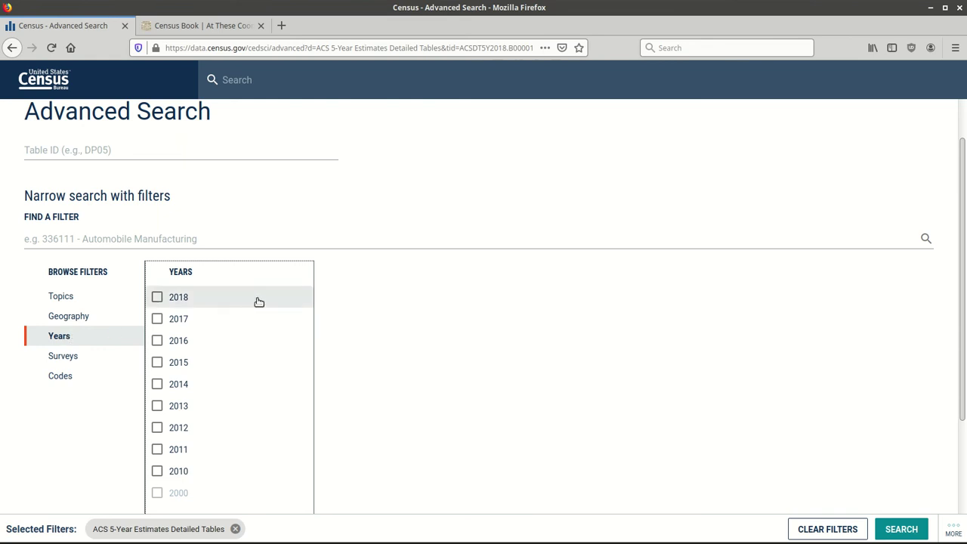
left_click(157, 297)
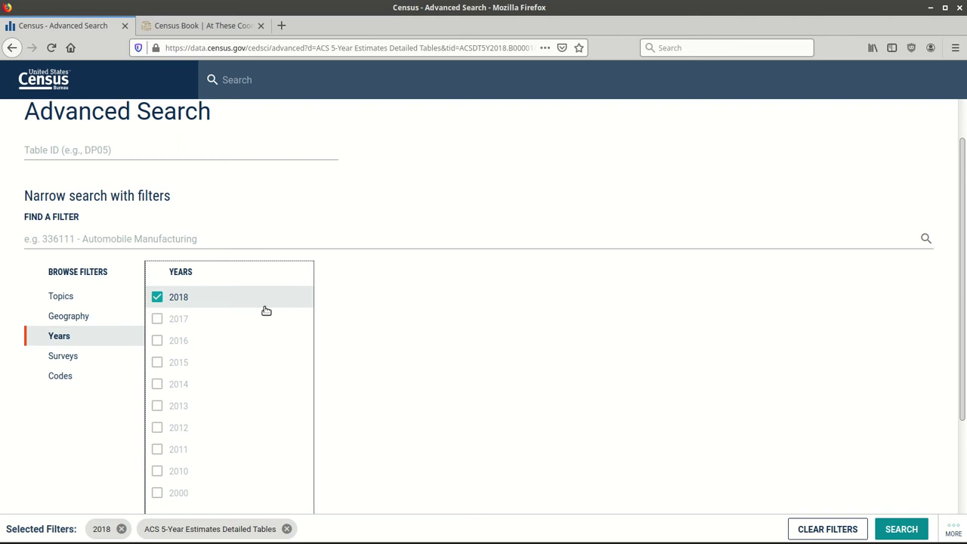
left_click(102, 324)
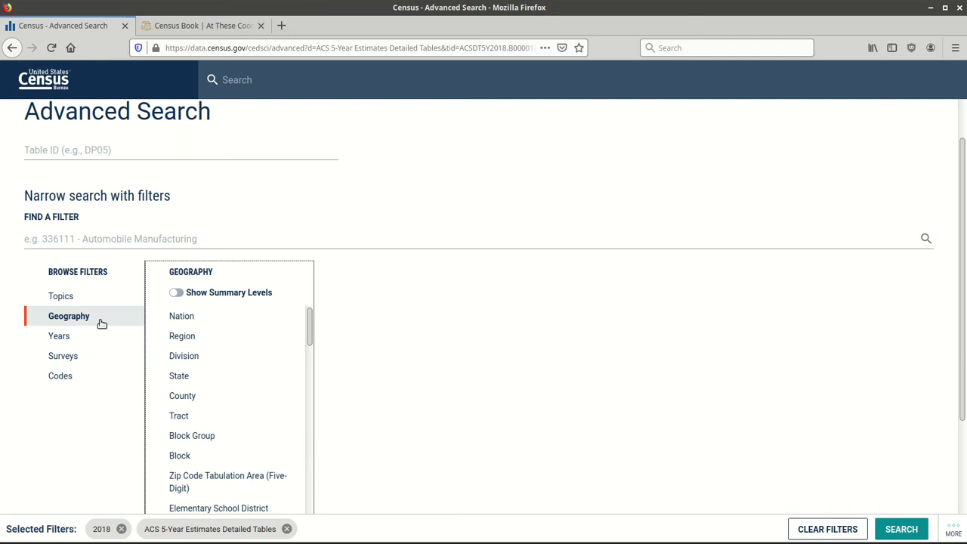
left_click(182, 398)
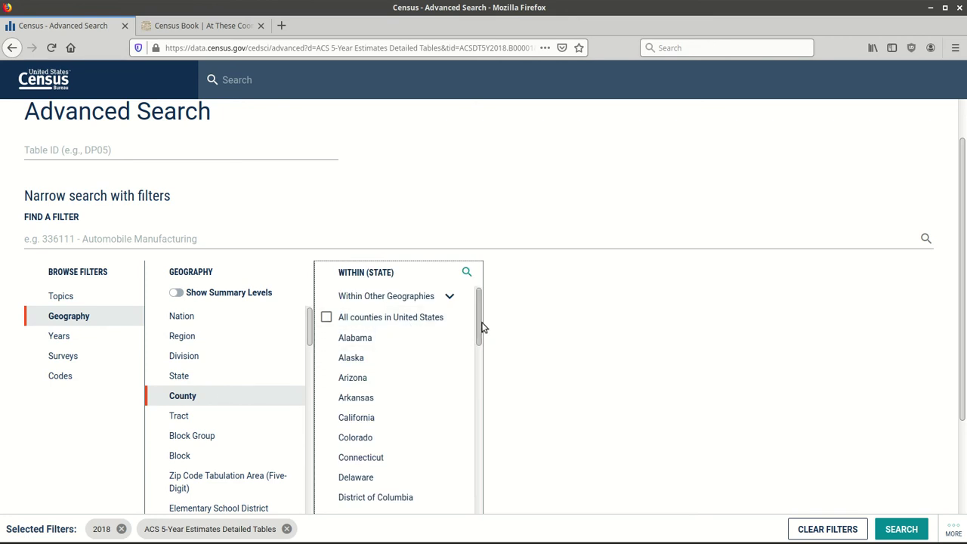
scroll(480, 333, "down", 1)
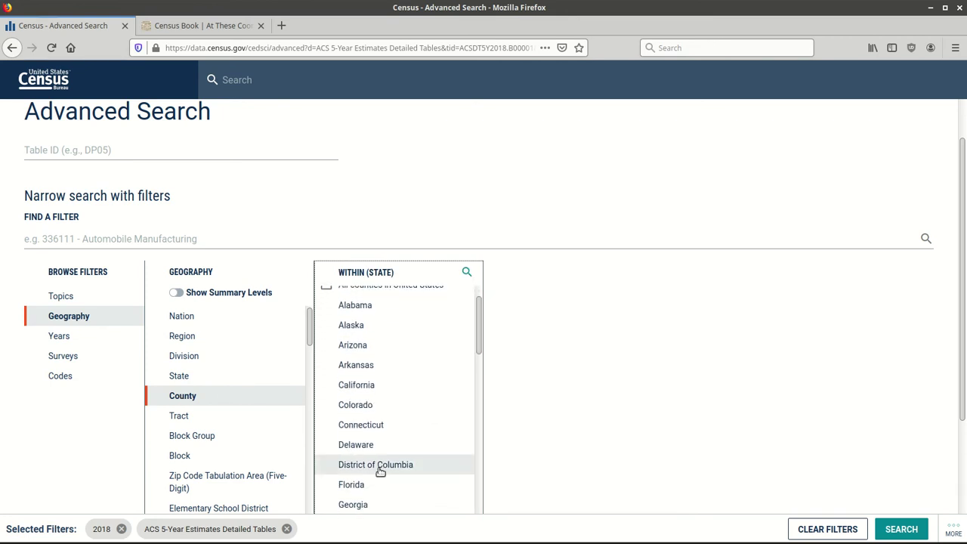
left_click(373, 452)
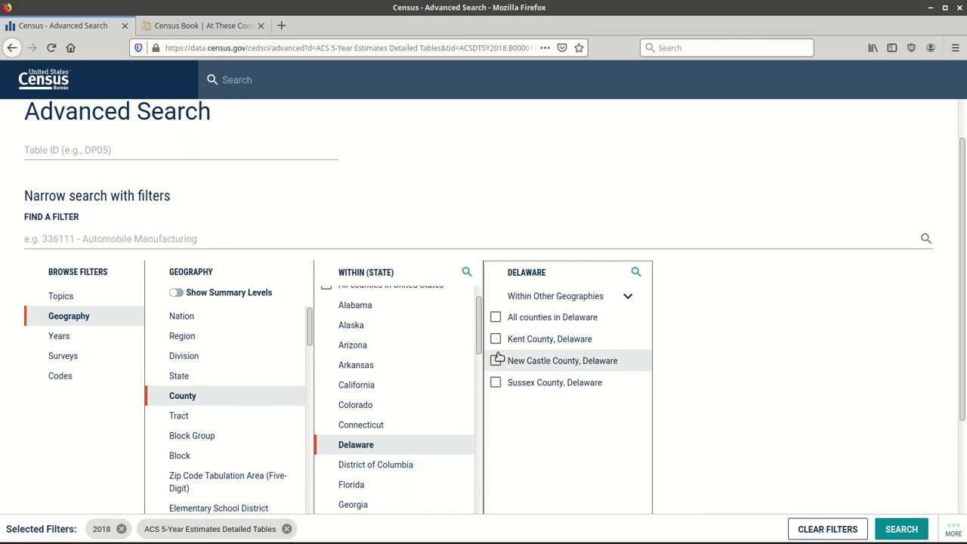
left_click(497, 318)
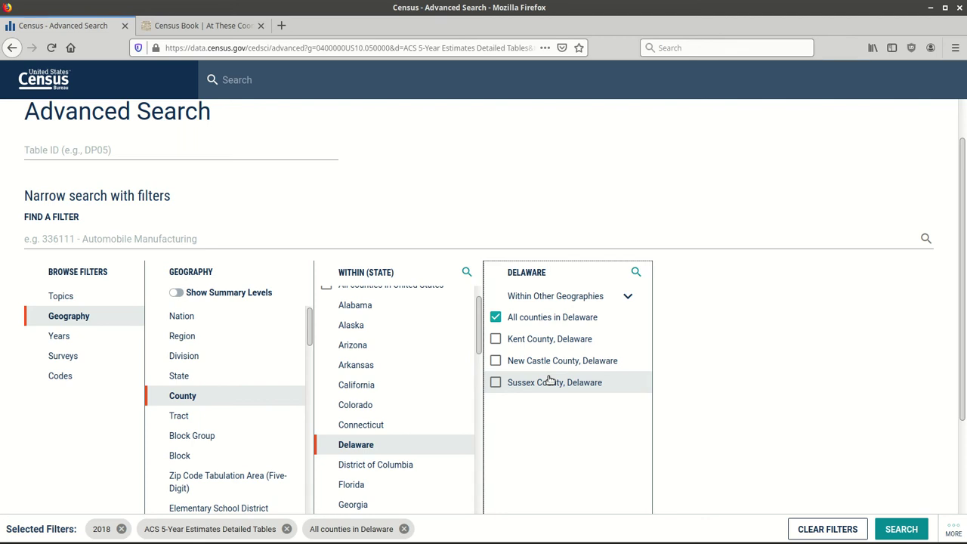
Step: Add the School Enrollment topic from the Education category and run the filtered search
left_click(67, 301)
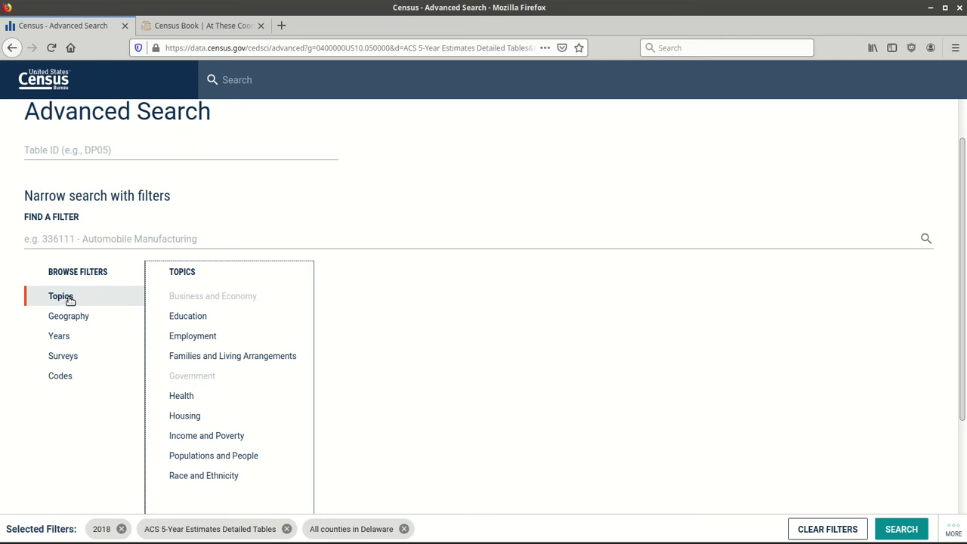
left_click(205, 322)
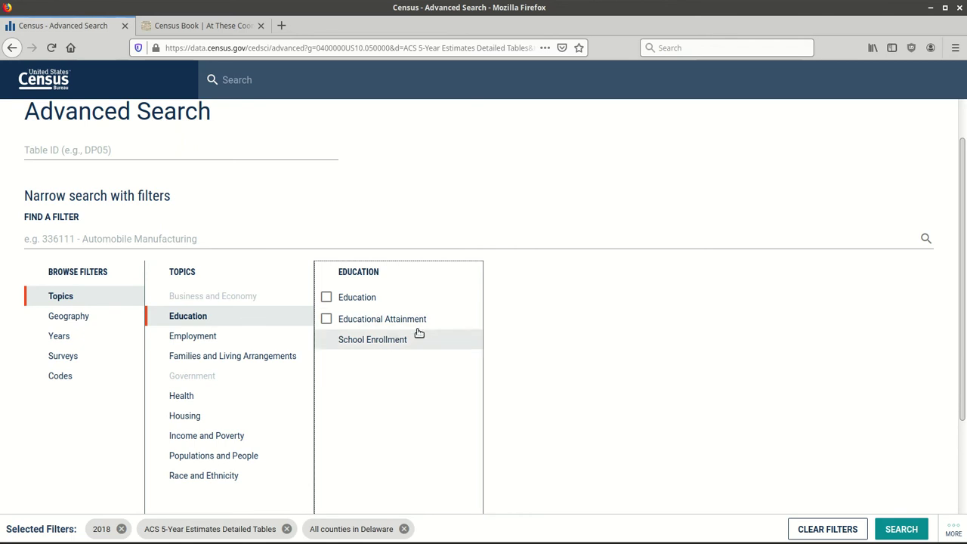
left_click(406, 344)
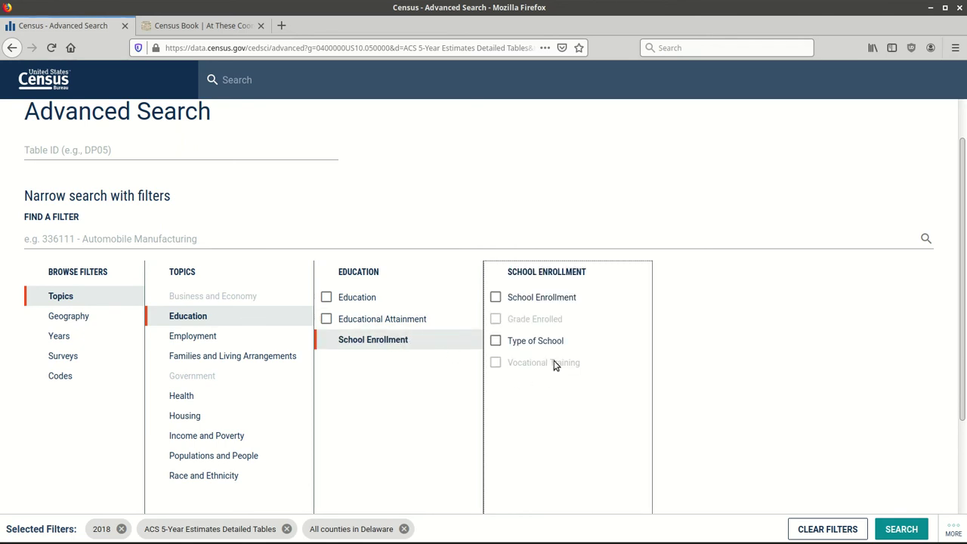
left_click(496, 297)
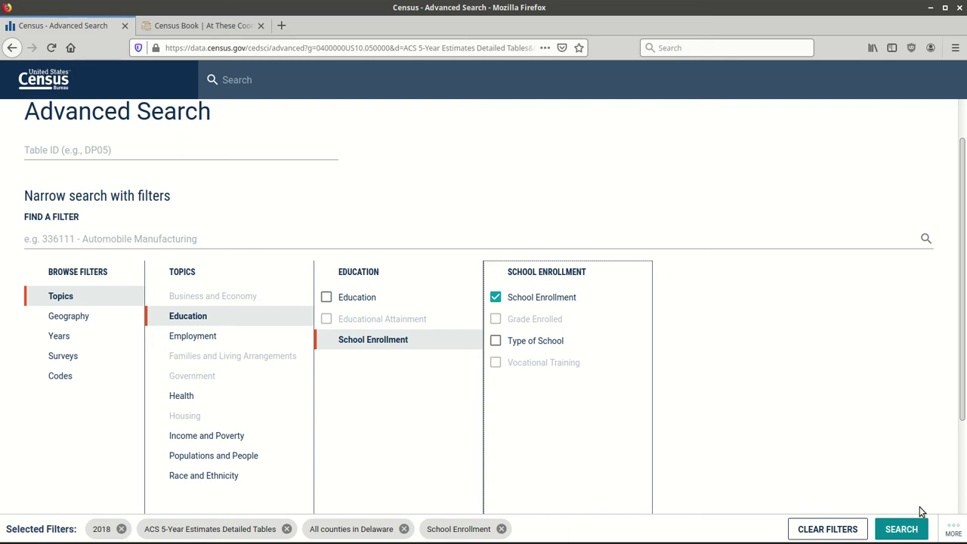
left_click(906, 530)
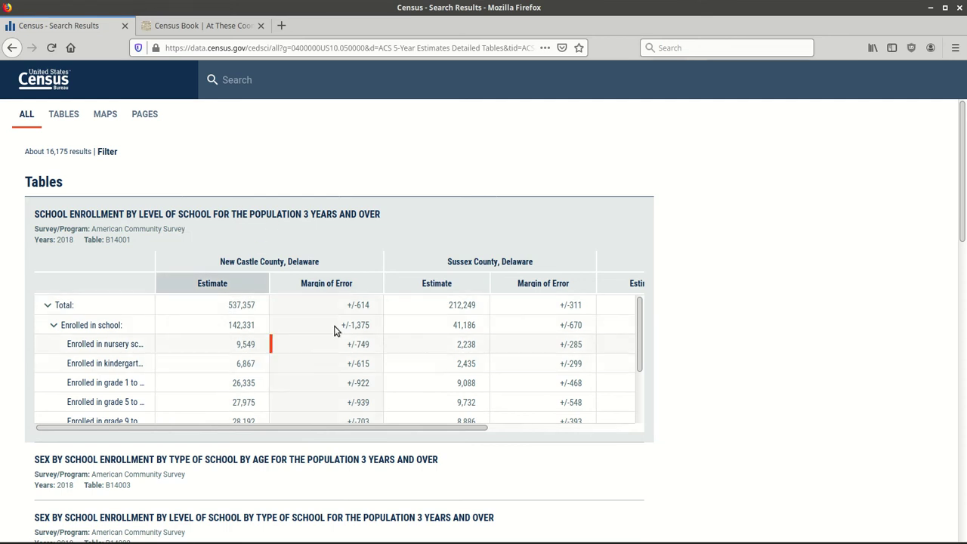
Step: Look through the tables, maps and pages found, and restrict the results to tables only
scroll(929, 224, "down", 6)
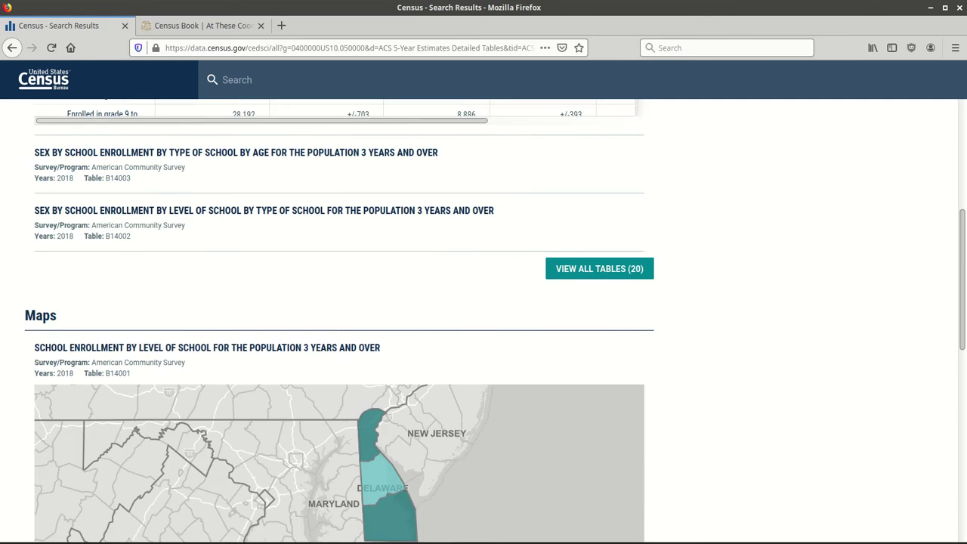
scroll(339, 321, "down", 5)
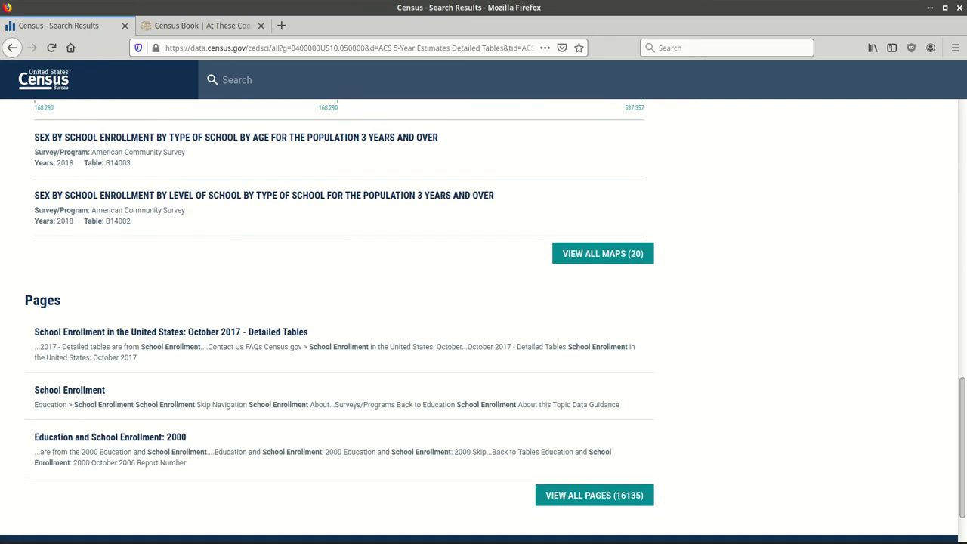
scroll(339, 321, "up", 10)
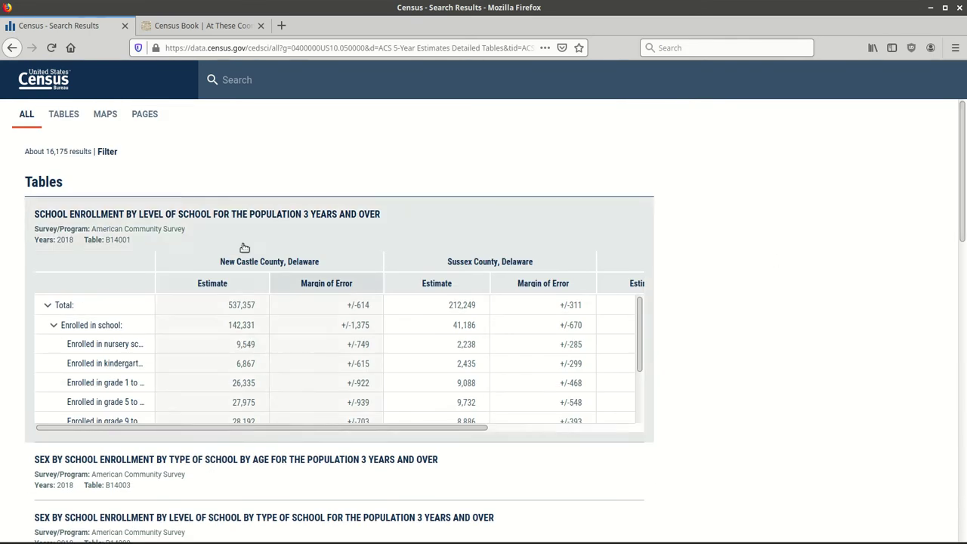
left_click(71, 117)
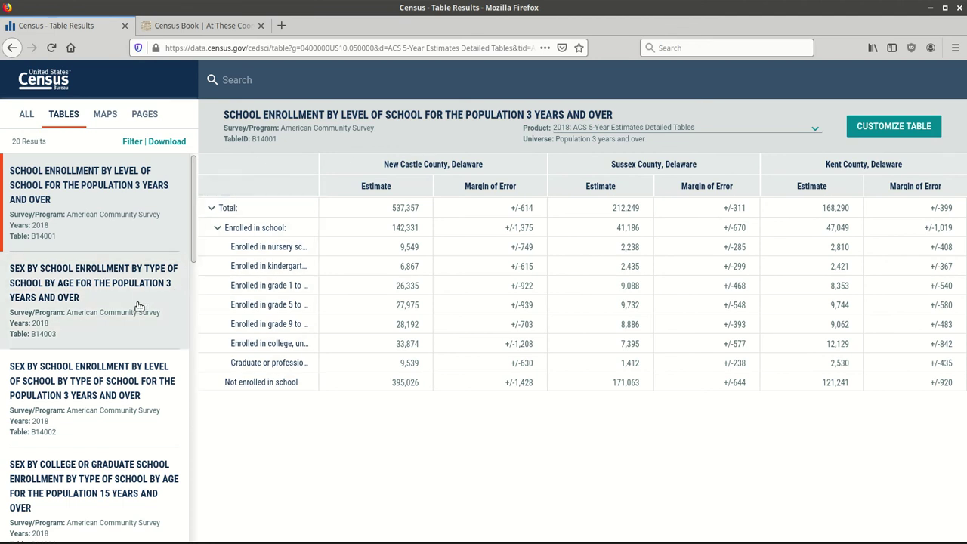
Step: Examine table B14003, school enrollment by sex, type of school and age, across its male and female sections
left_click(51, 281)
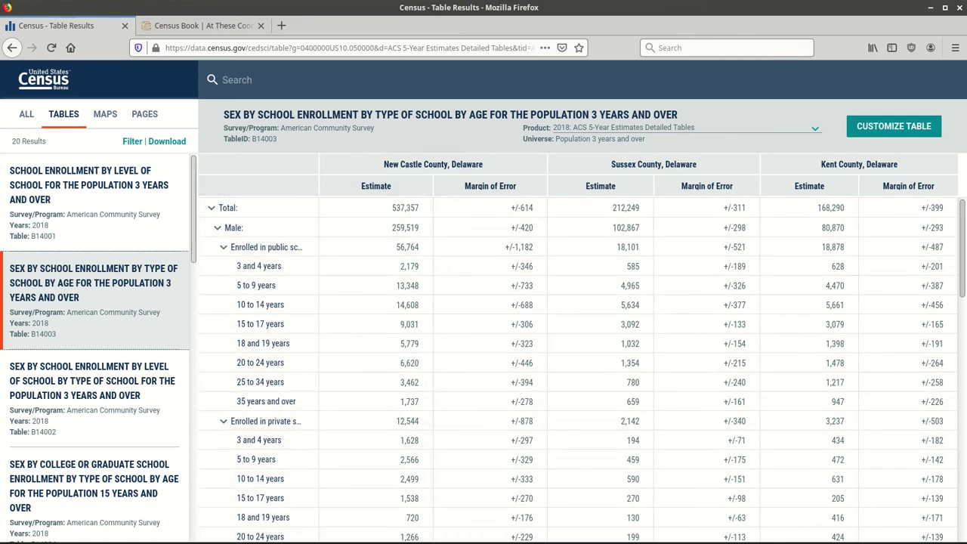
scroll(289, 444, "down", 8)
scroll(582, 363, "down", 7)
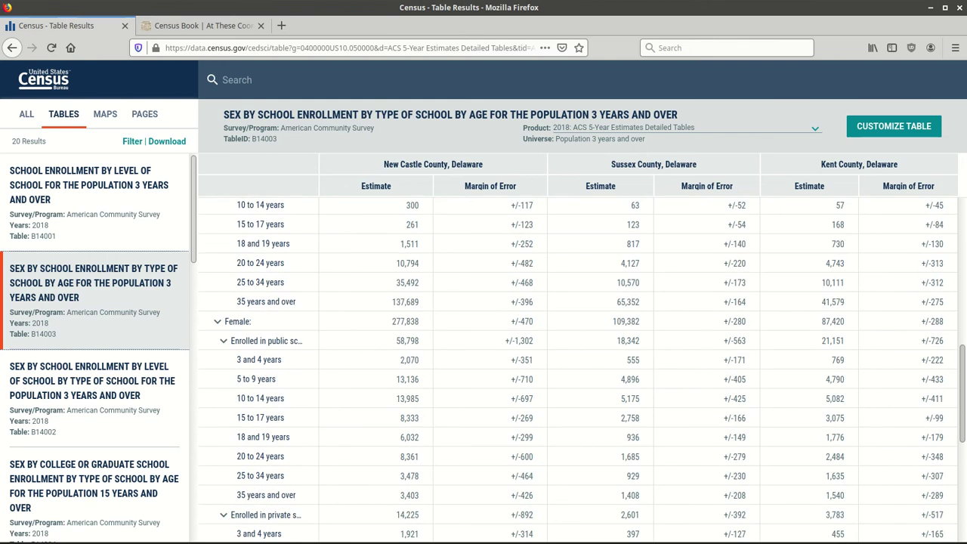
scroll(582, 363, "up", 7)
scroll(352, 341, "up", 8)
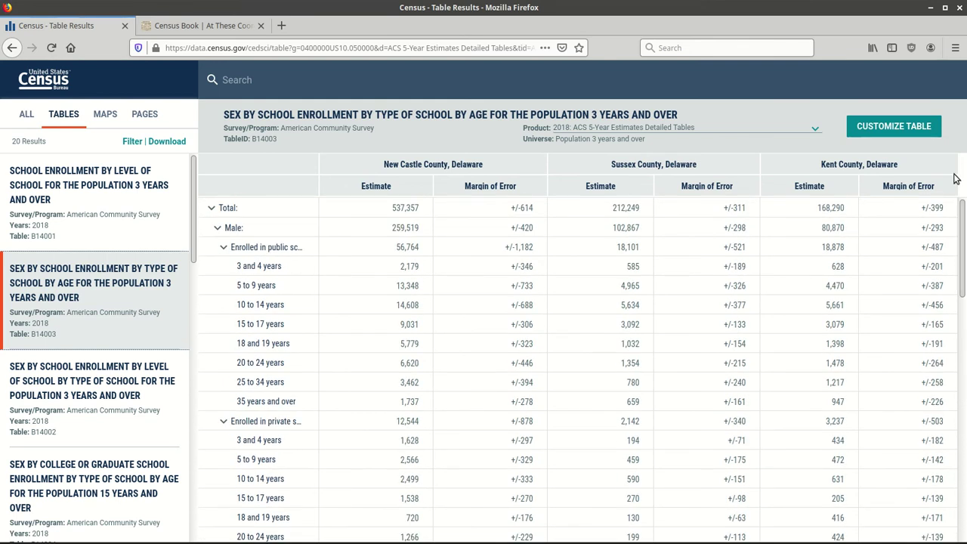
Step: Select table B14001, School Enrollment by Level of School, and open it in the customizable table view
left_click(82, 191)
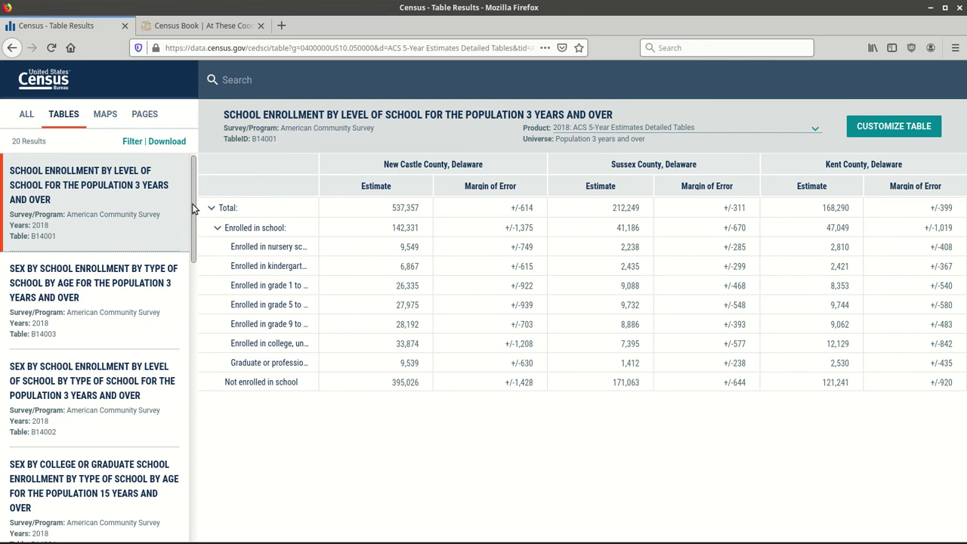
mouse_move(193, 203)
left_mouse_down()
mouse_move(195, 369)
mouse_move(177, 434)
mouse_move(179, 193)
left_mouse_up()
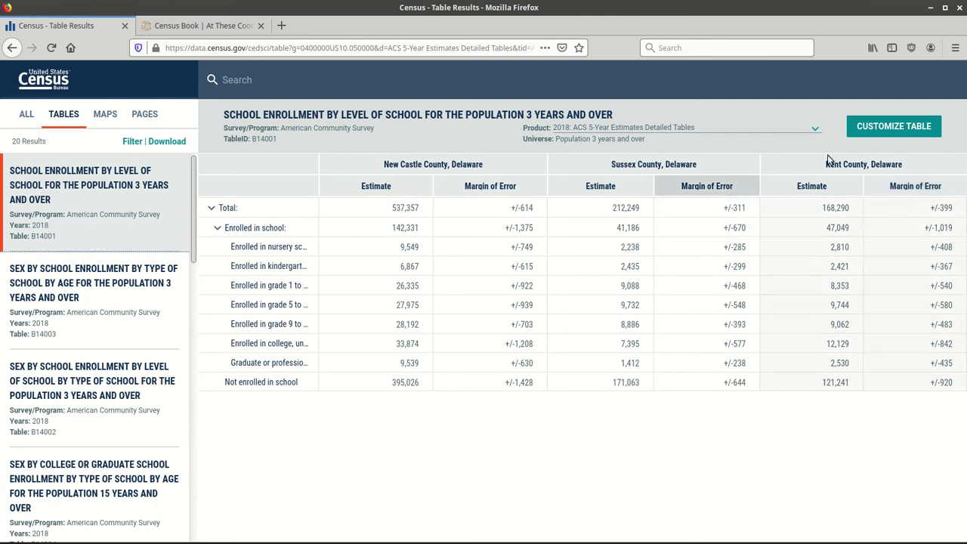
left_click(893, 129)
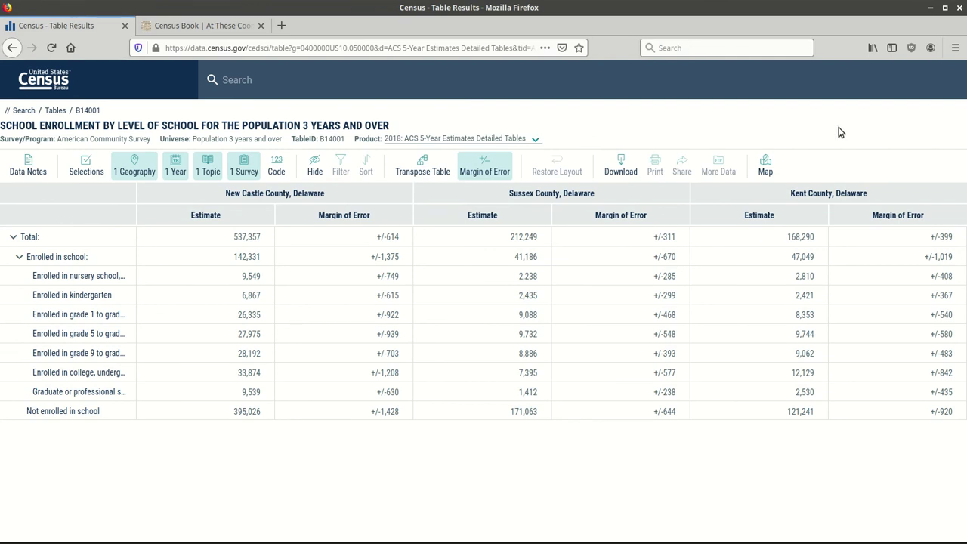
Step: Download the 2018 5-year vintage of table B14001 as CSV and save the zip file
left_click(621, 162)
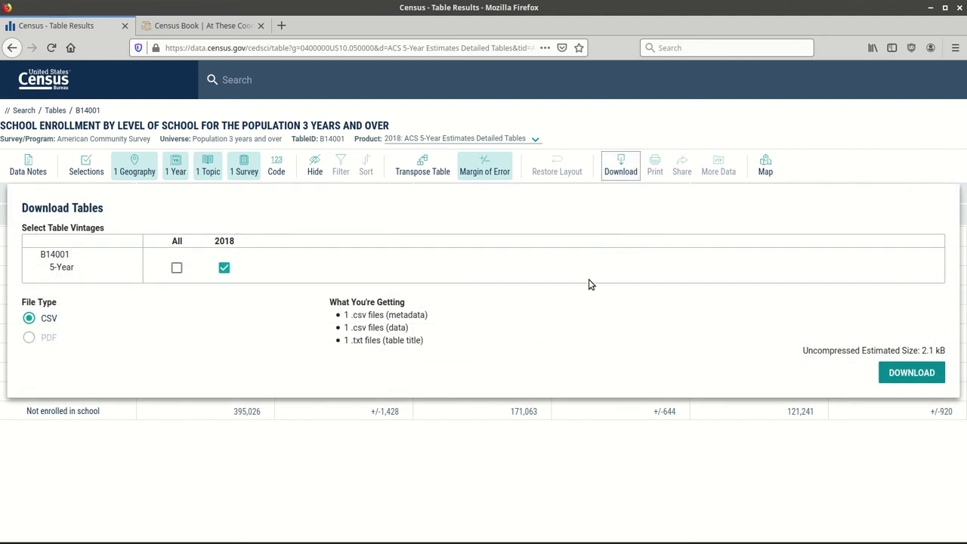
left_click(902, 373)
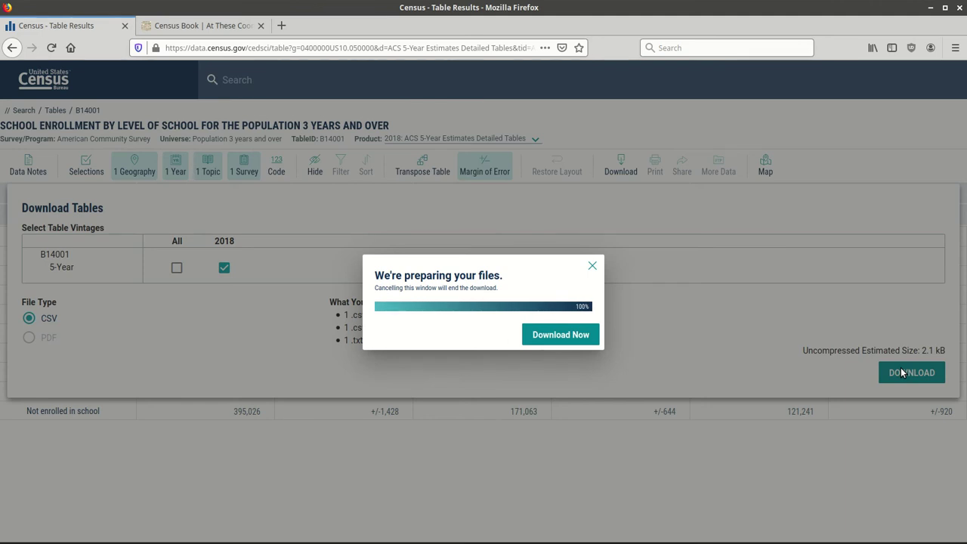
left_click(559, 335)
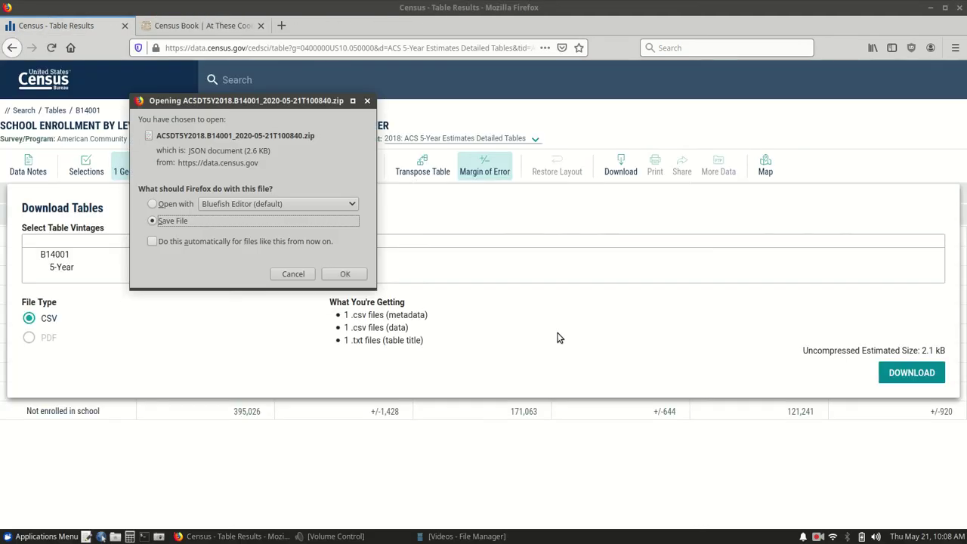
left_click(344, 274)
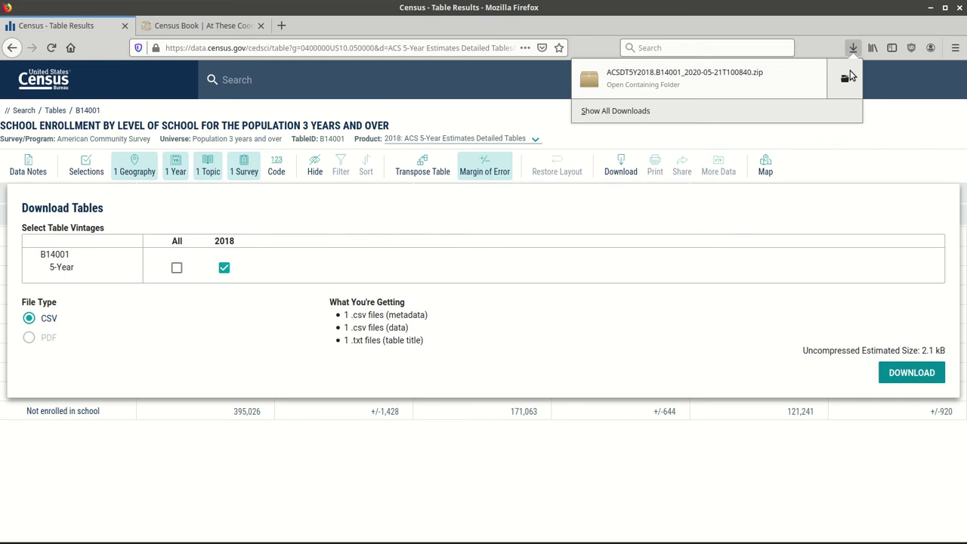
Step: Open the downloaded table's folder in the file manager, check its three files, and read through the table title text file
left_click(846, 78)
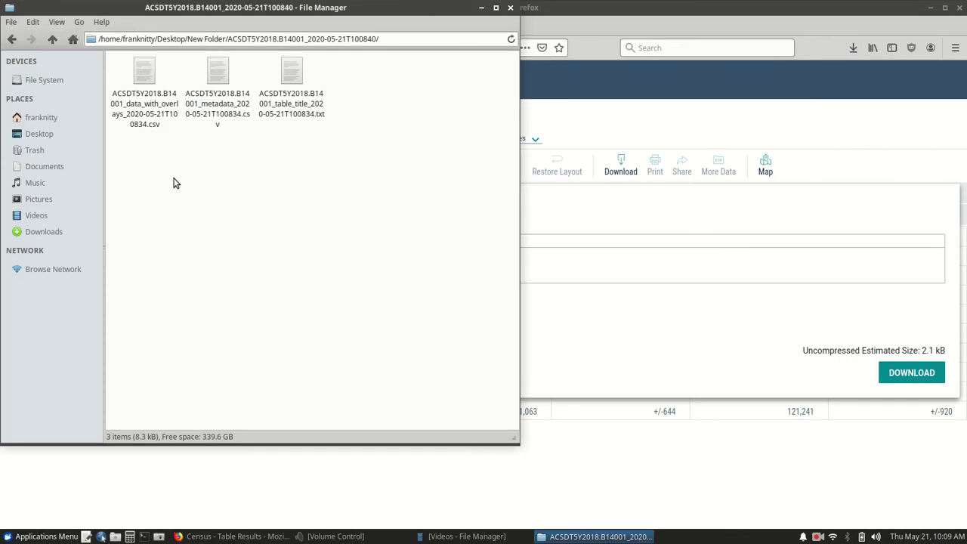
left_click(142, 99)
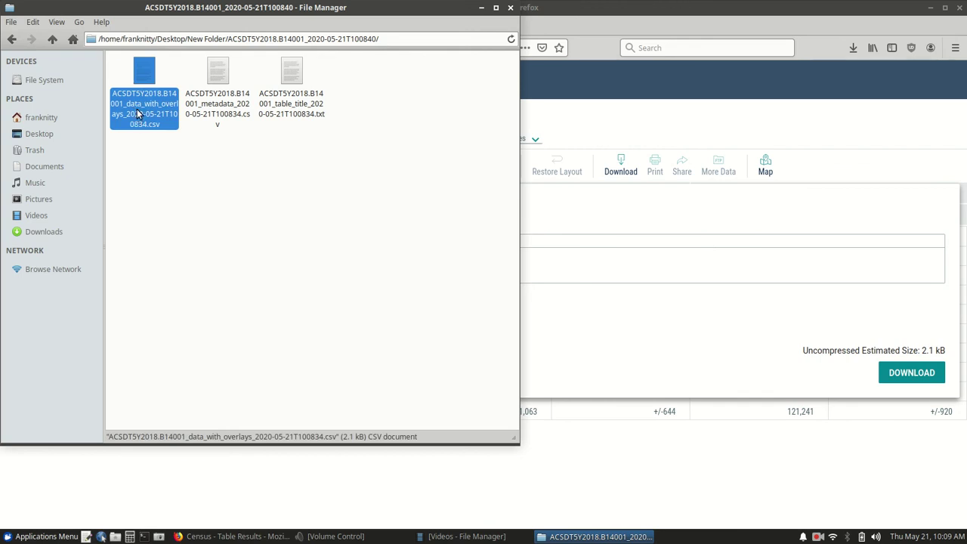
left_click(232, 121)
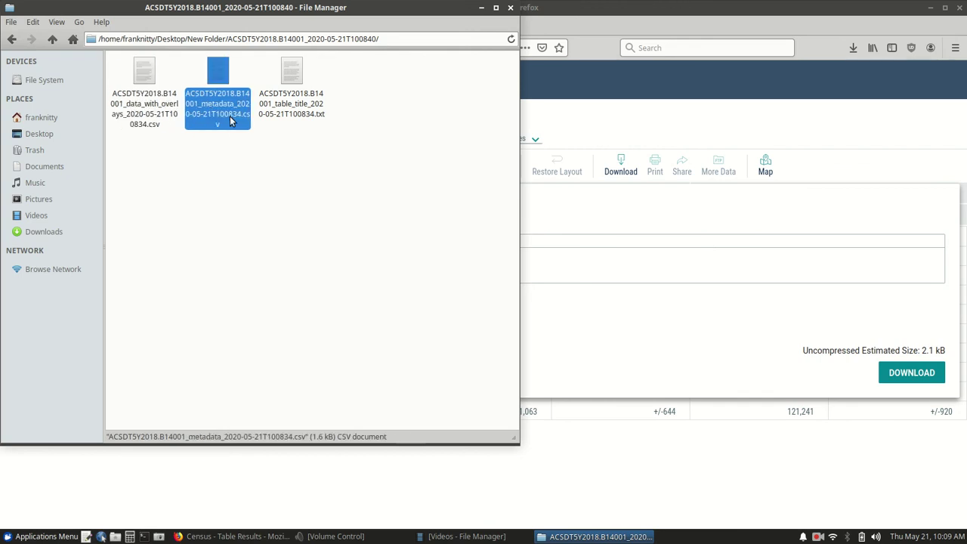
left_click(293, 119)
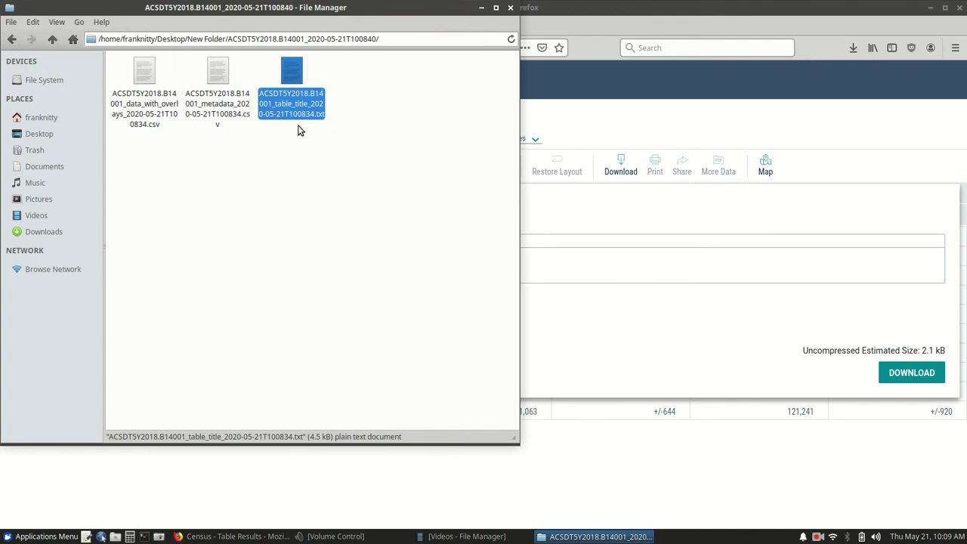
double_click(303, 95)
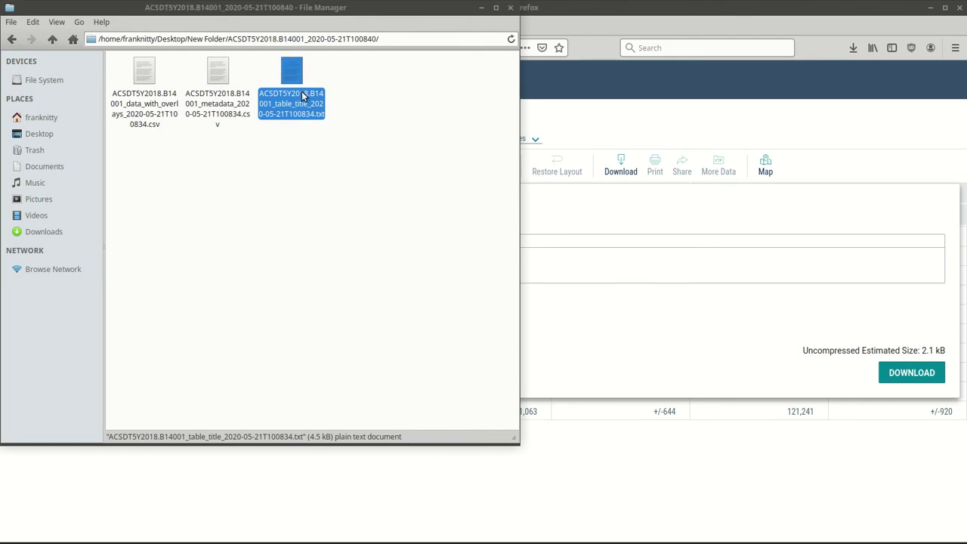
left_click_drag(467, 219, 390, 115)
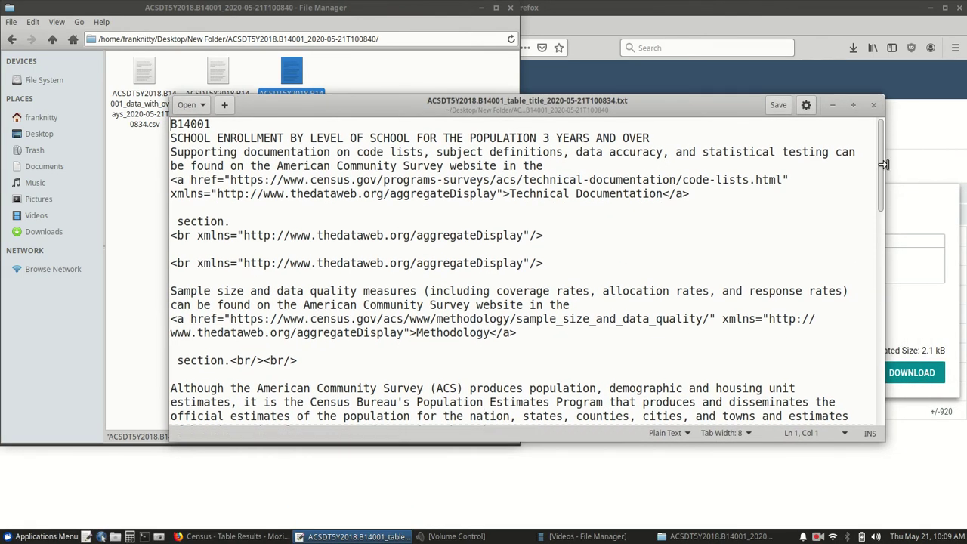
left_click_drag(880, 170, 897, 303)
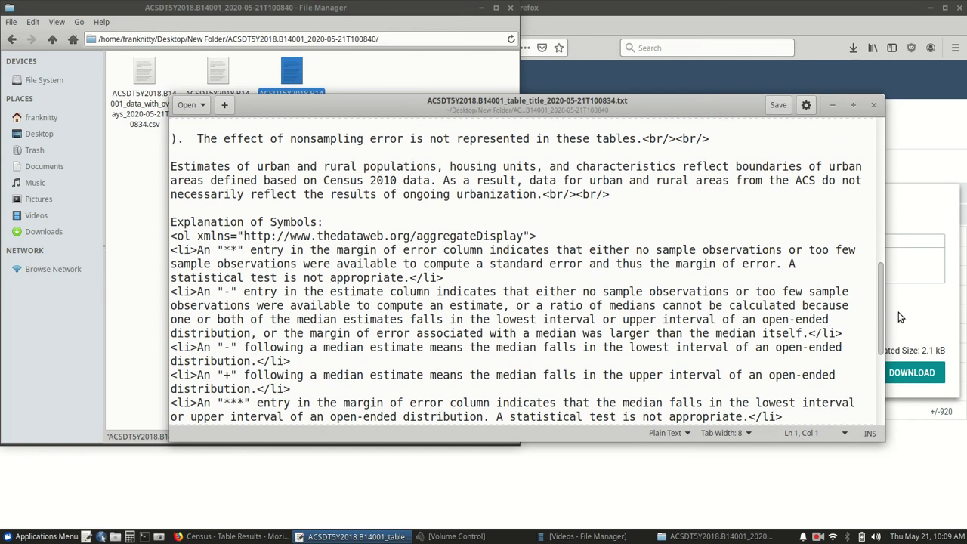
left_click(873, 105)
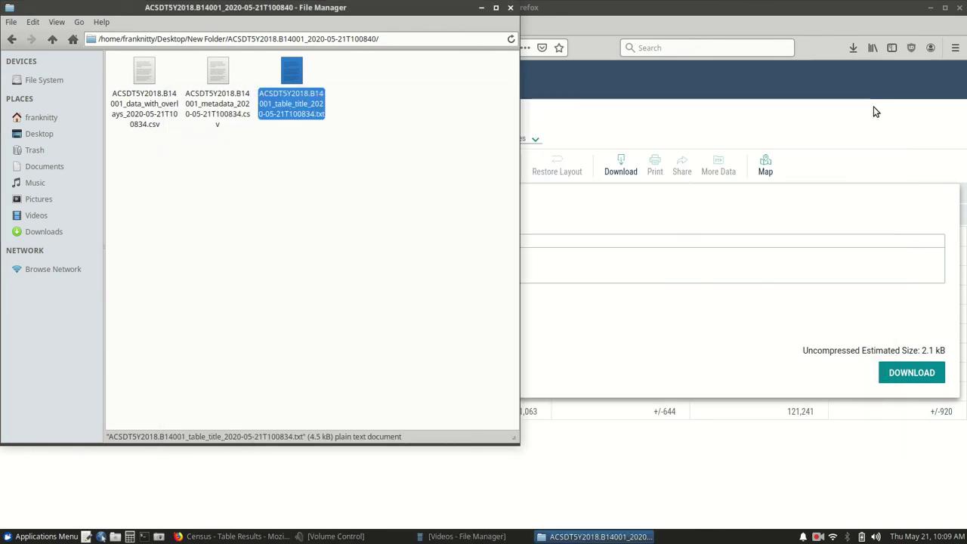
Step: Open the data_with_overlays CSV in LibreOffice Calc as comma-separated and examine the estimate and margin of error column headers
double_click(145, 74)
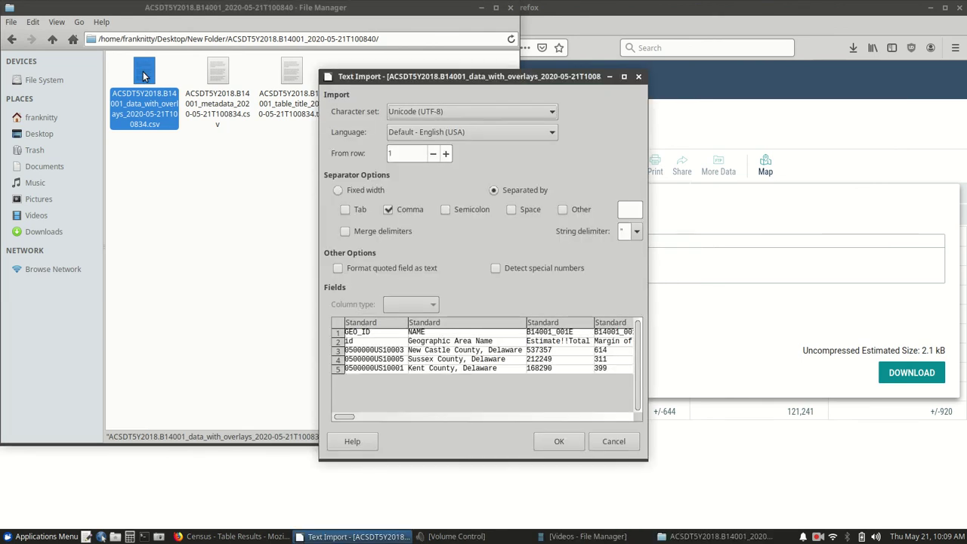
left_click(567, 443)
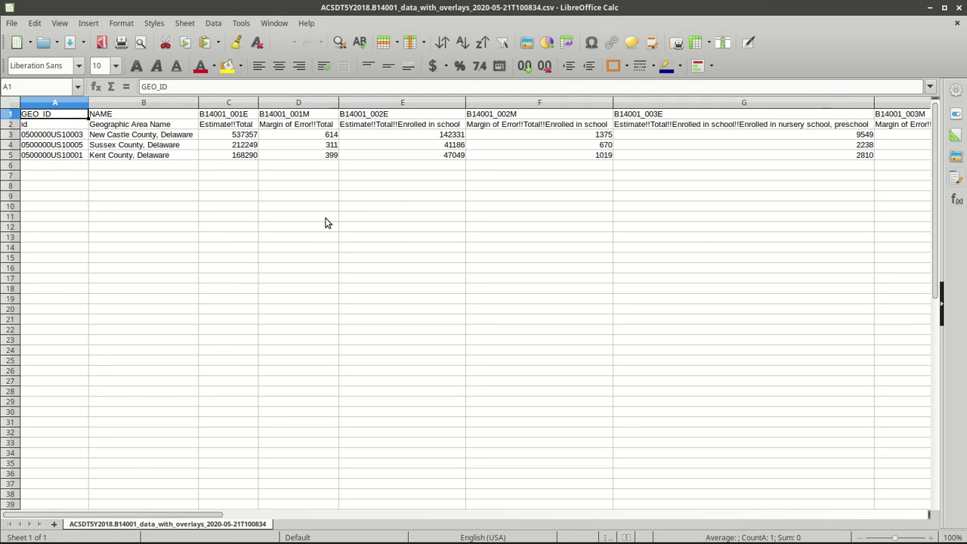
left_click(233, 116)
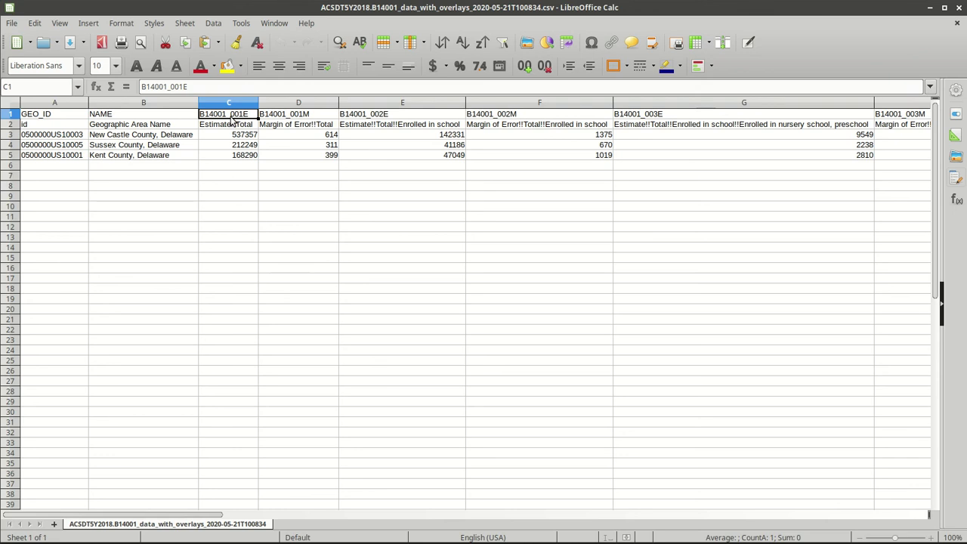
left_click(287, 118)
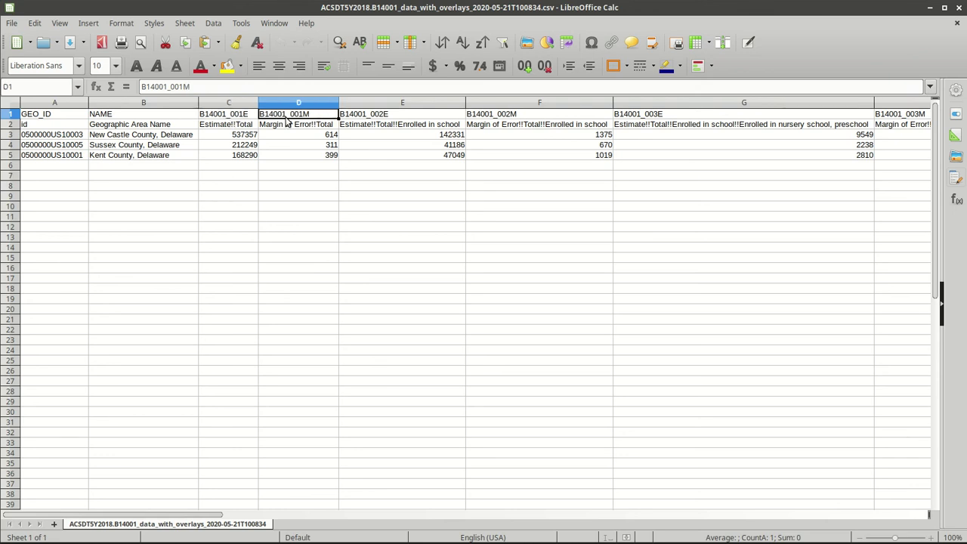
left_click(232, 127)
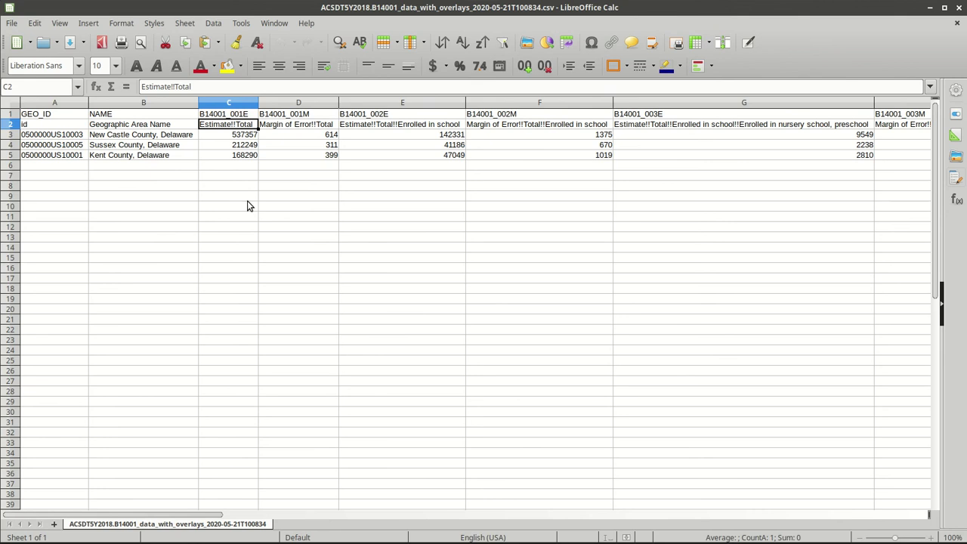
key("shift+space")
left_click(291, 115)
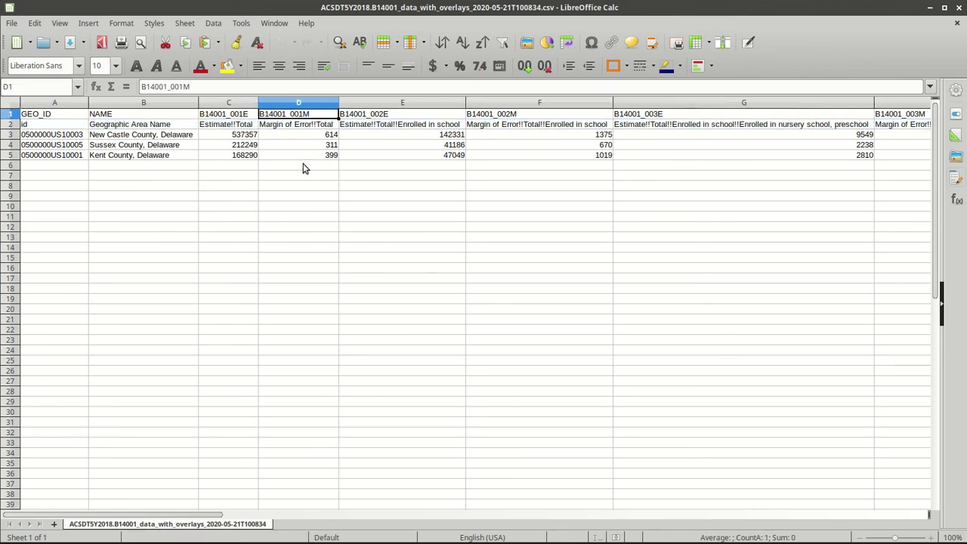
Step: Open the metadata CSV as comma-separated with the Baltic (DOS/OS2-775) character set, review its column code descriptions, and close it
mouse_move(337, 540)
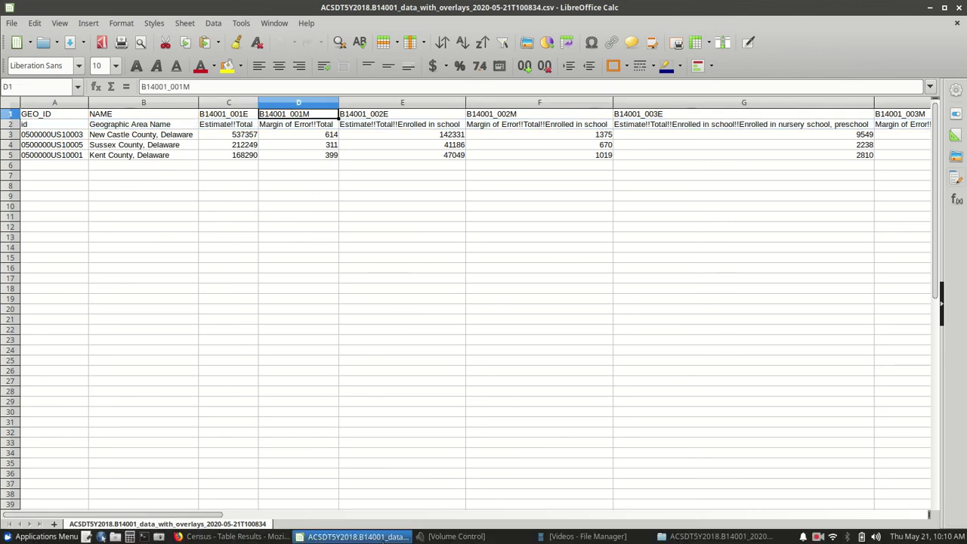
left_click(678, 538)
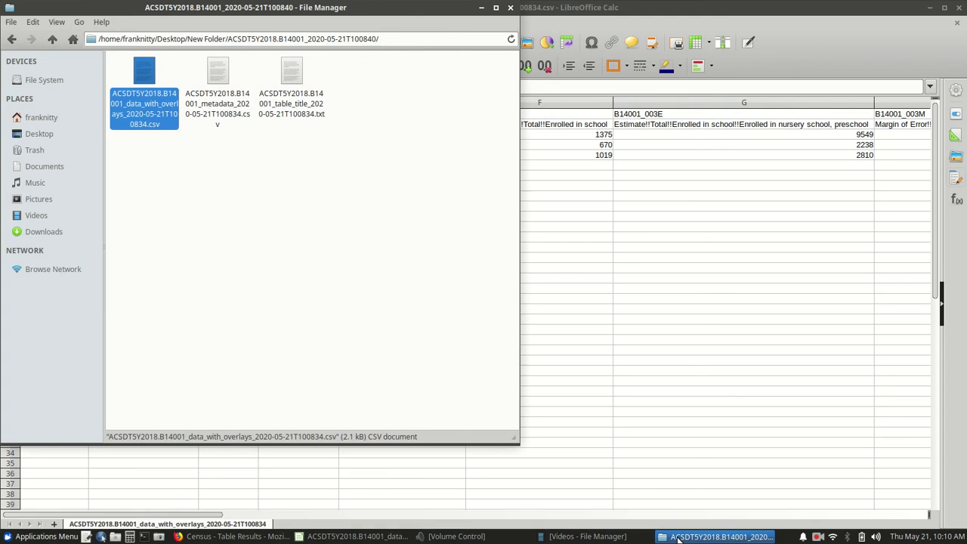
left_click(213, 77)
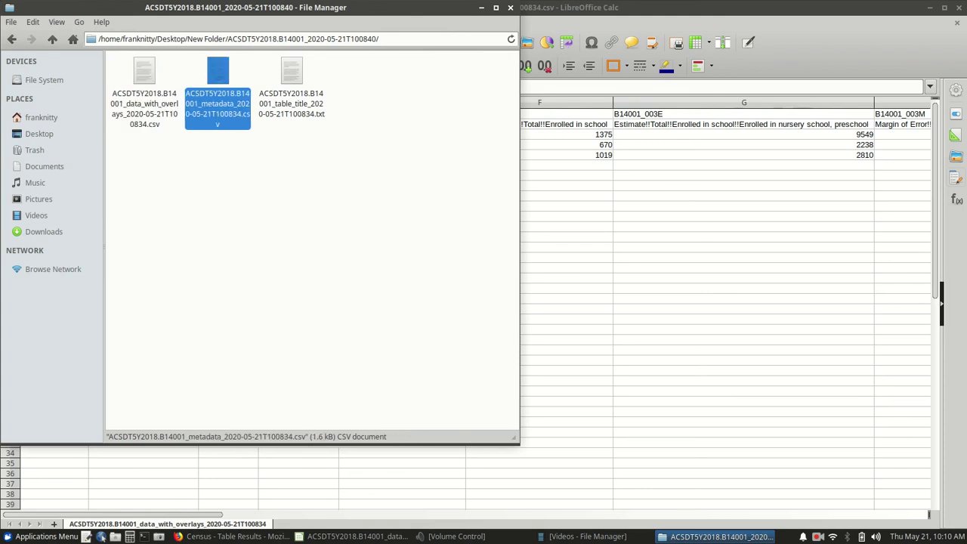
double_click(213, 77)
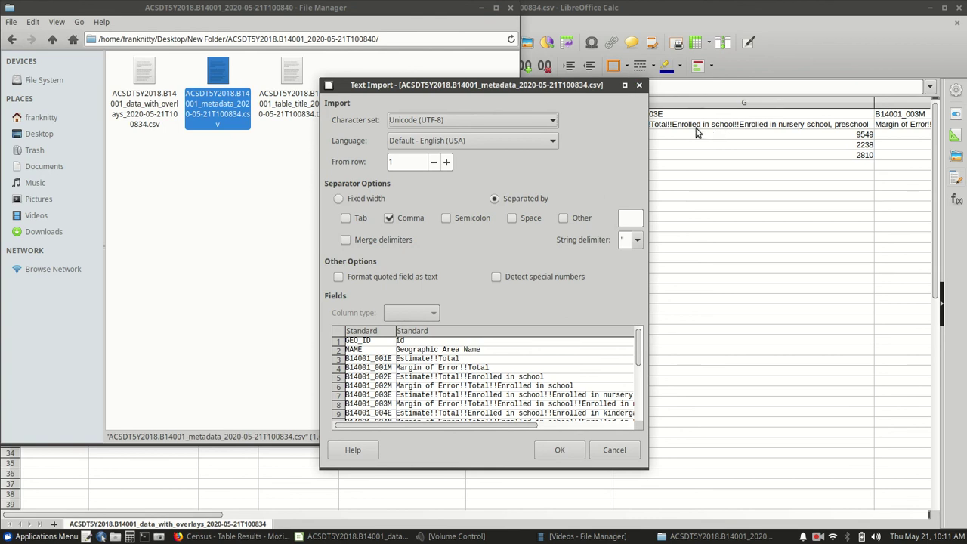
key("b")
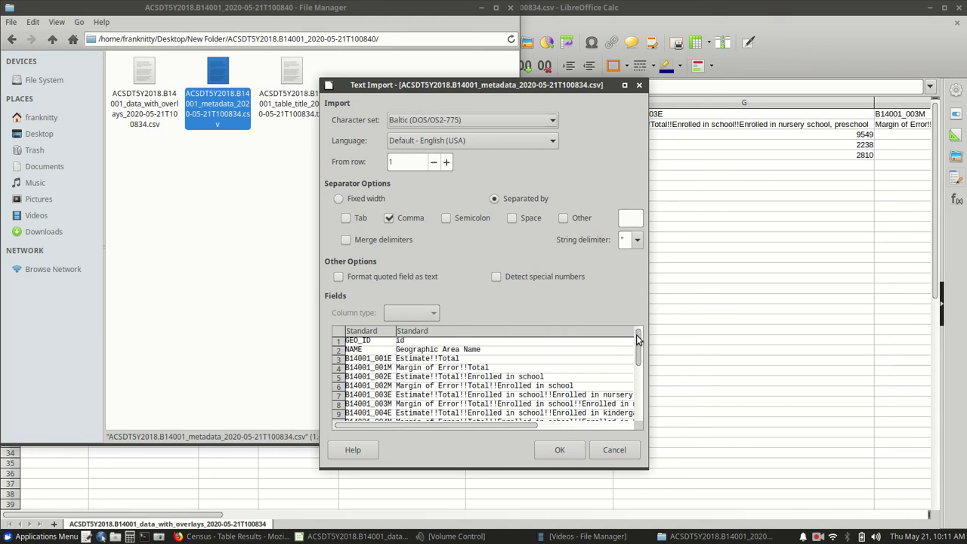
mouse_move(639, 340)
left_mouse_down()
mouse_move(631, 398)
mouse_move(635, 353)
left_mouse_up()
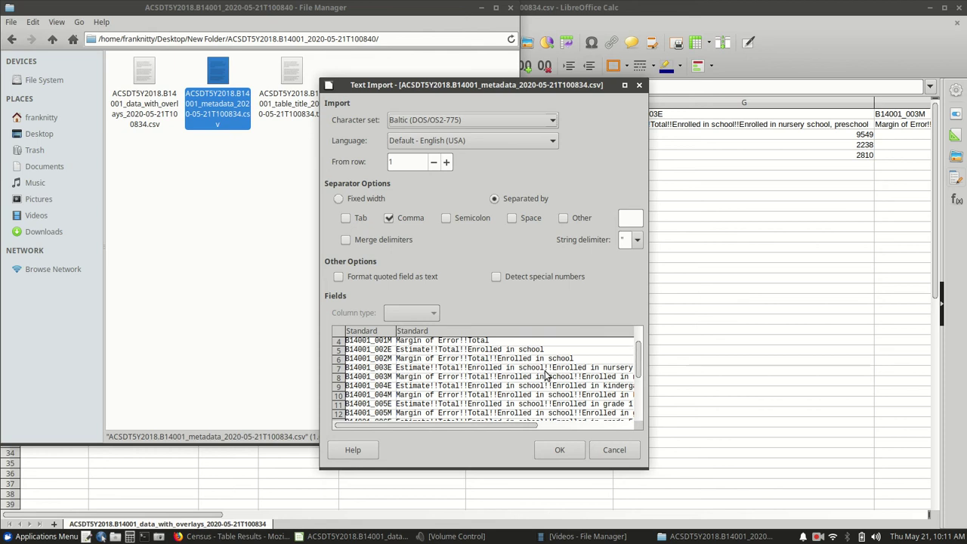
left_click(549, 449)
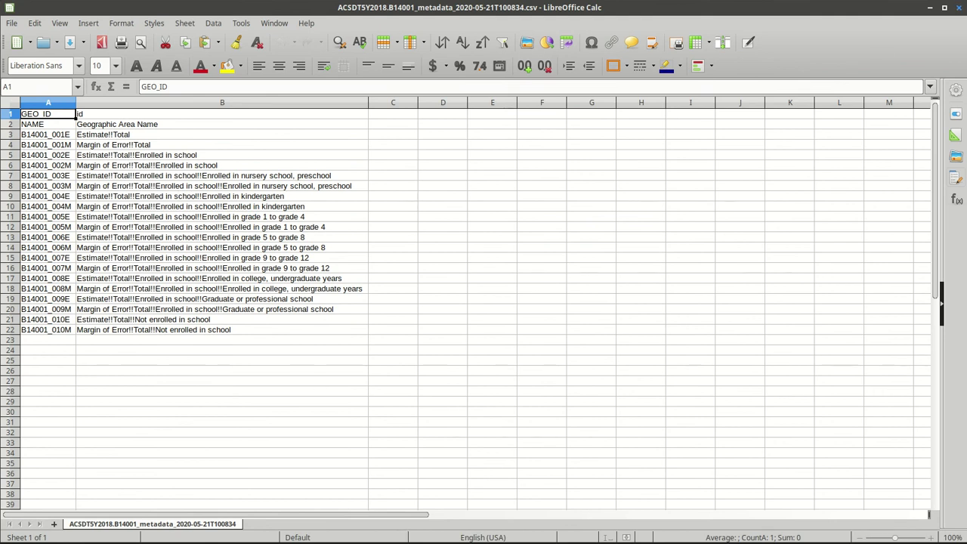
key("ctrl+w")
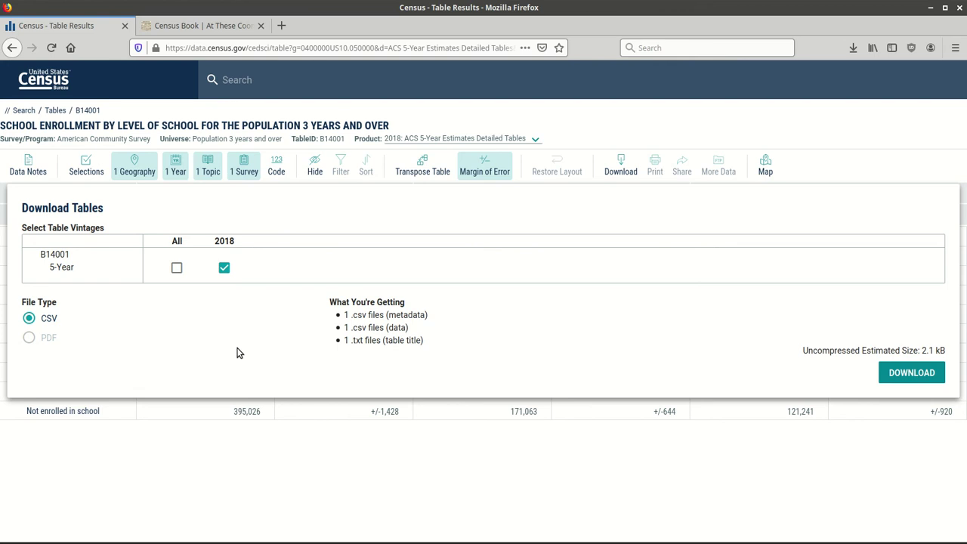
Step: Return to the Explore Census Data home page in Firefox, search for Delaware, and open the Delaware Profile
left_click(30, 86)
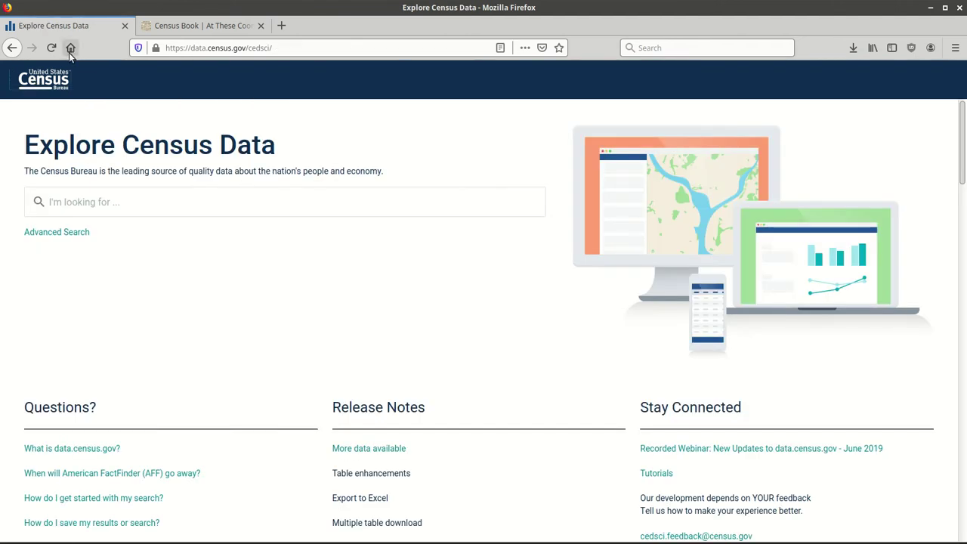
left_click(54, 55)
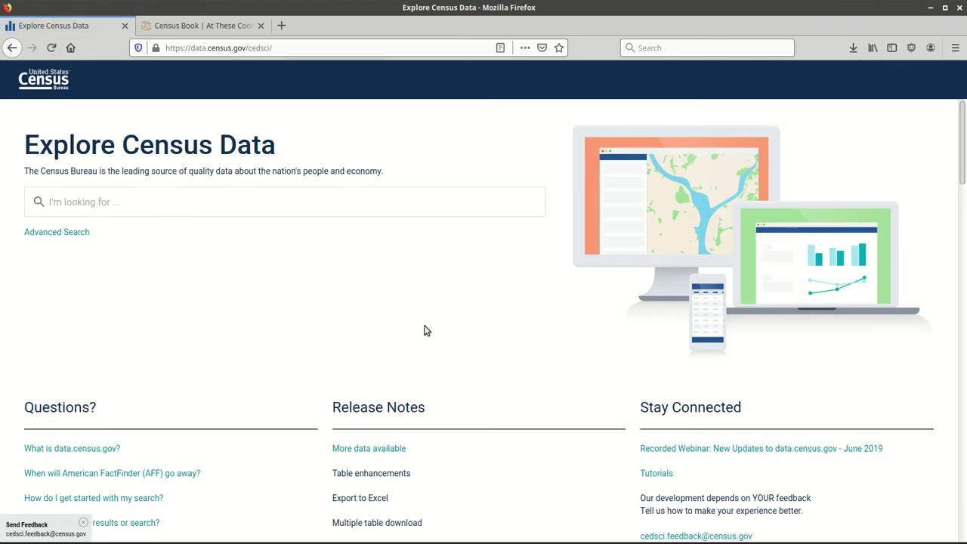
left_click(145, 204)
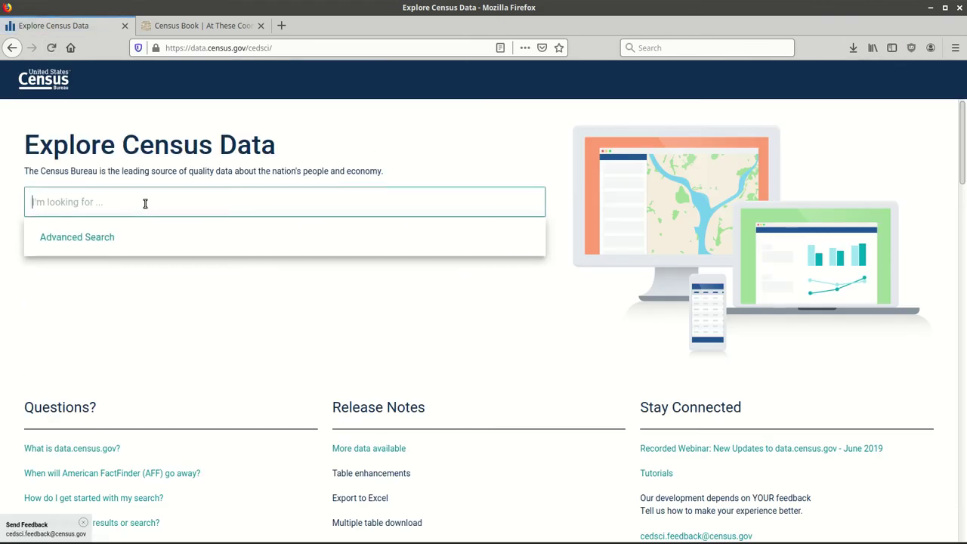
type("Delaware")
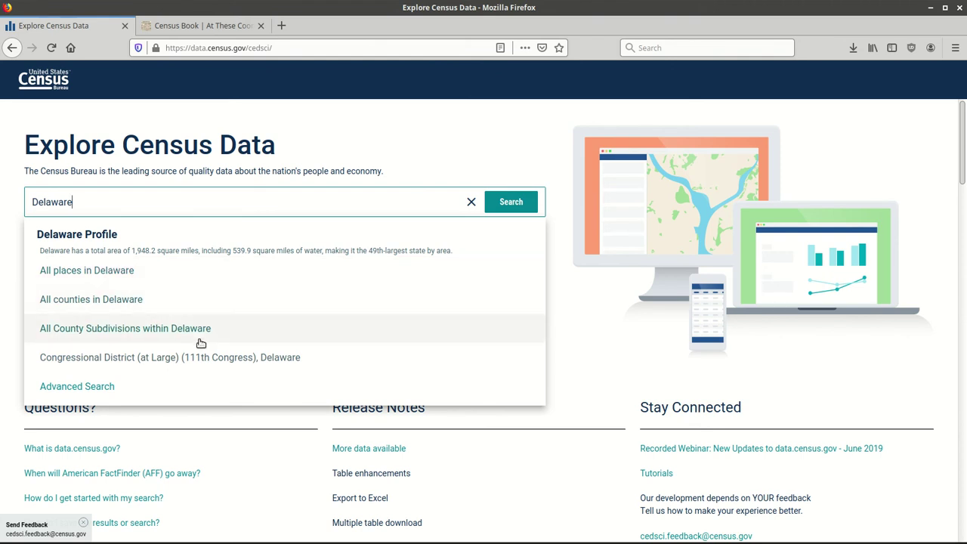
left_click(128, 244)
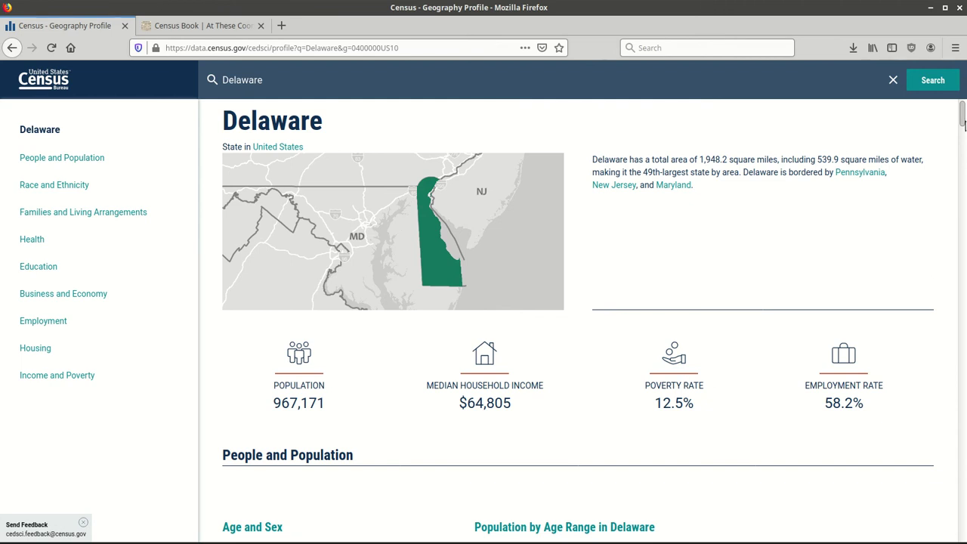
Step: Look through the Delaware profile's People and Population statistics, charts and county maps
left_click_drag(963, 121, 964, 141)
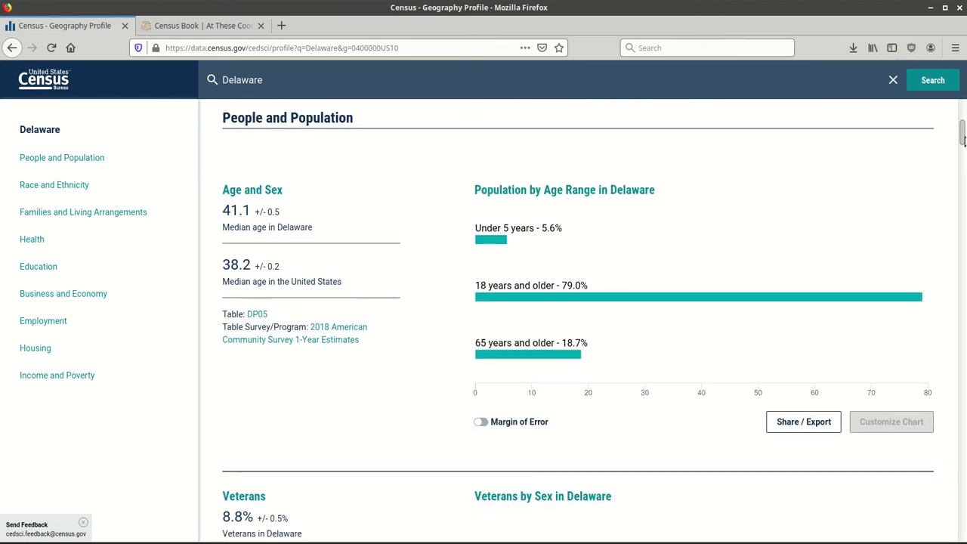
left_click_drag(965, 141, 964, 174)
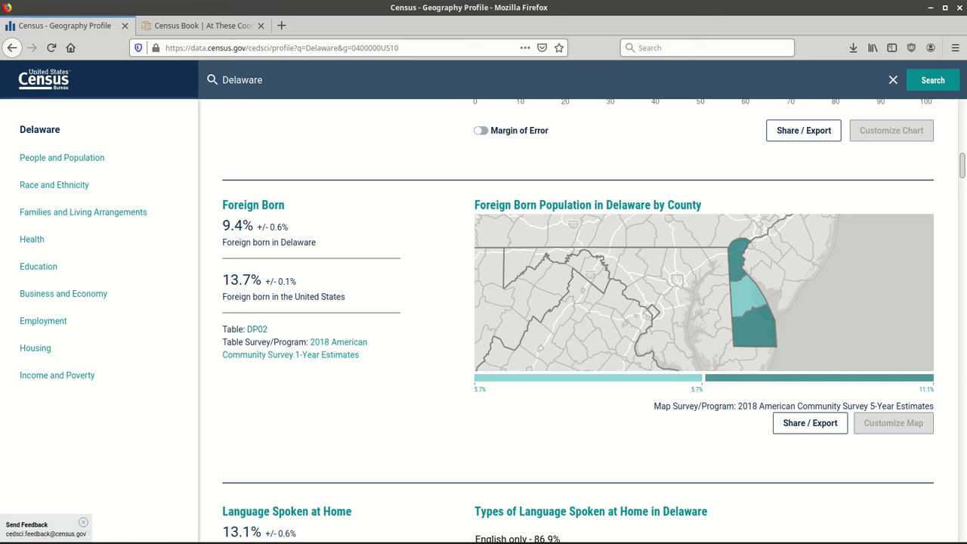
left_click_drag(961, 162, 962, 102)
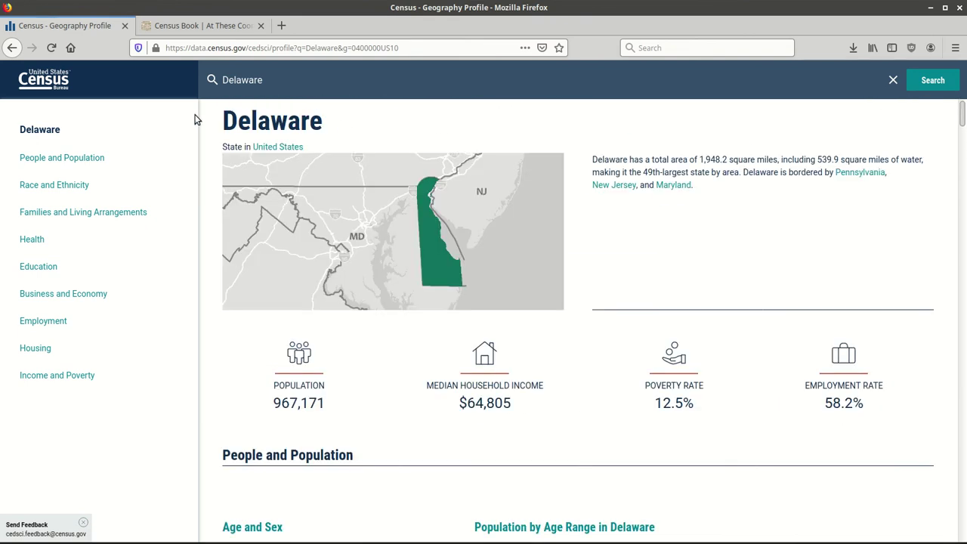
Step: Return to the Explore Census Data home page, search for school enrollment, and choose the School Enrollment topic suggestion
left_click(11, 49)
left_click(125, 201)
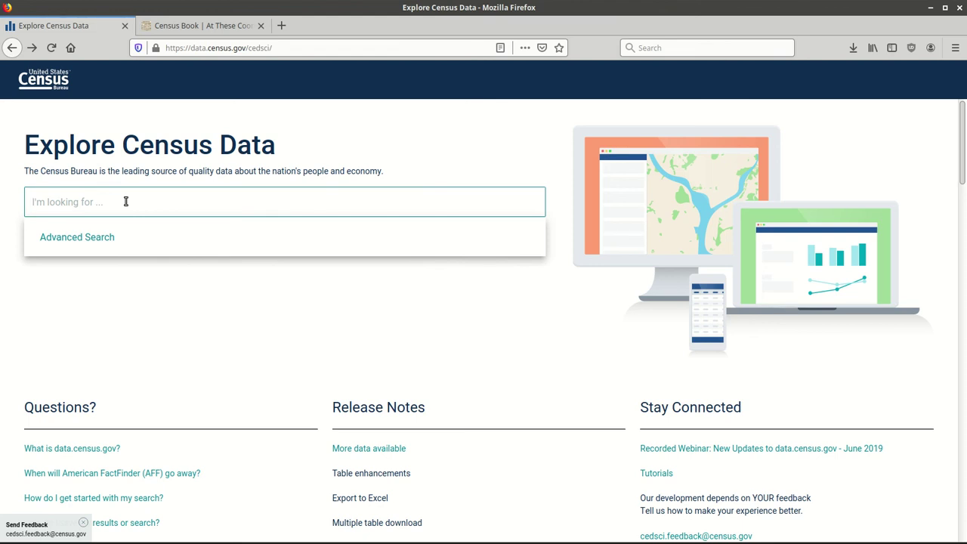
type("schoo")
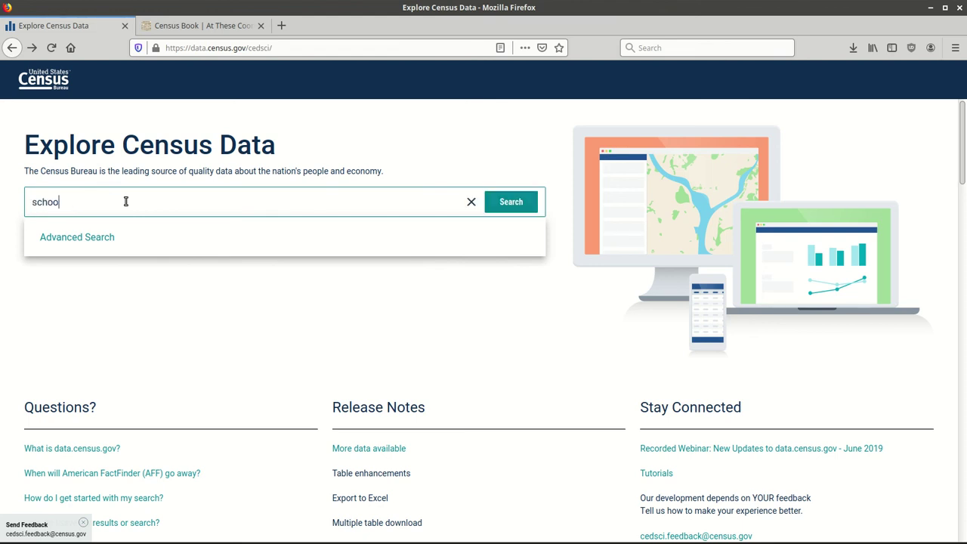
type("l enro")
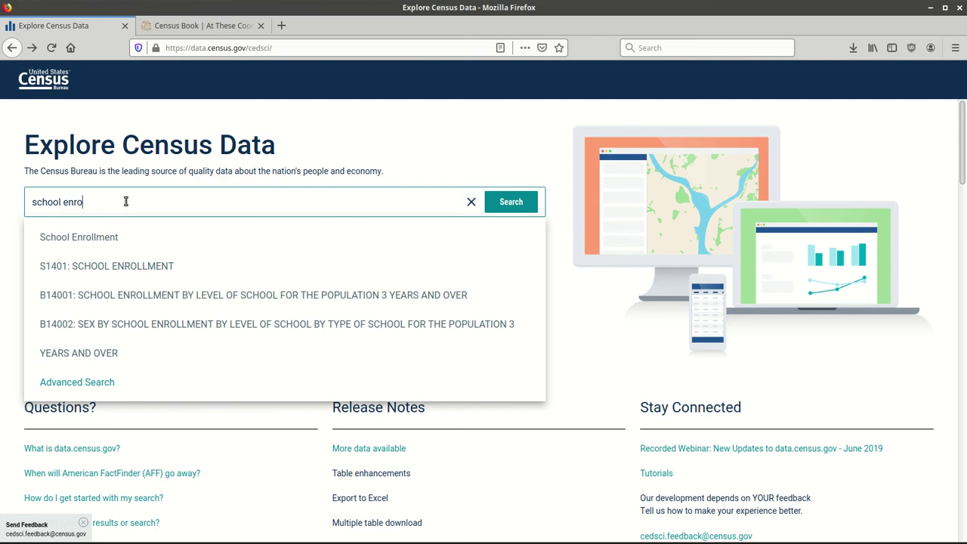
type("llment")
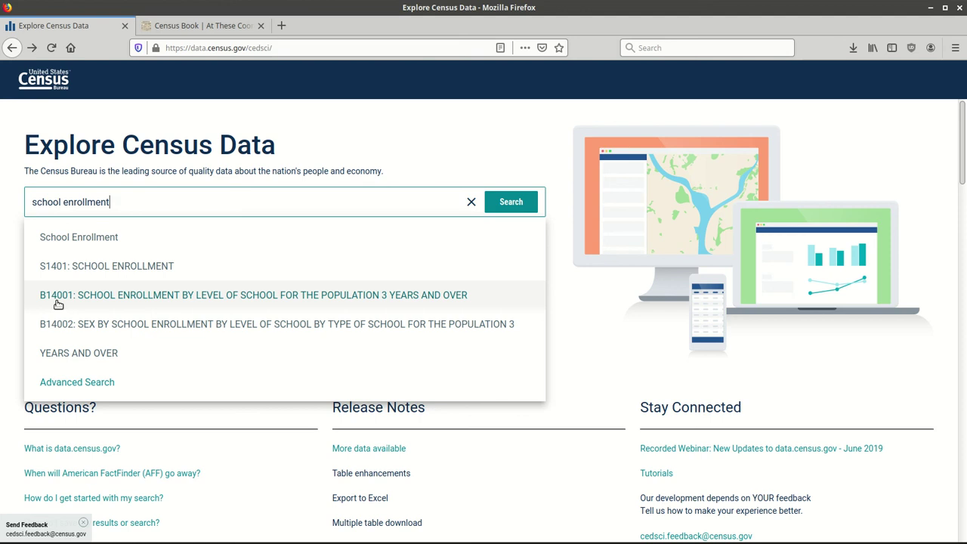
left_click(114, 244)
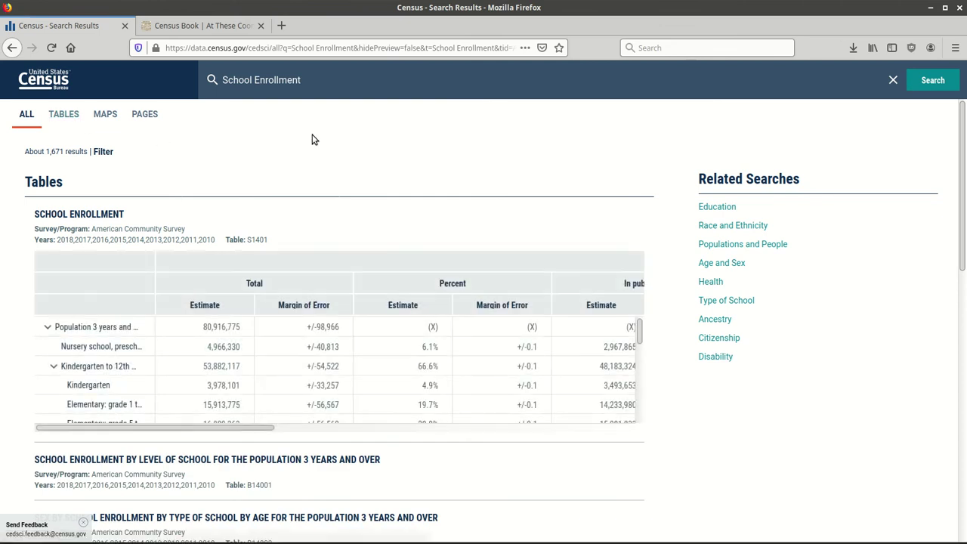
Step: Review the S1401 preview and other School Enrollment search results, and open the tables-only results
scroll(956, 151, "down", 2)
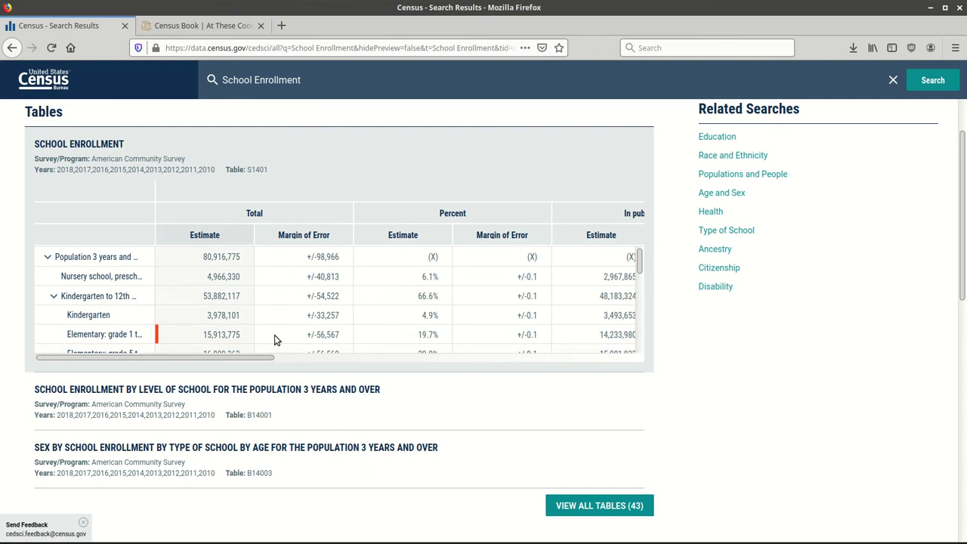
left_click_drag(637, 258, 650, 349)
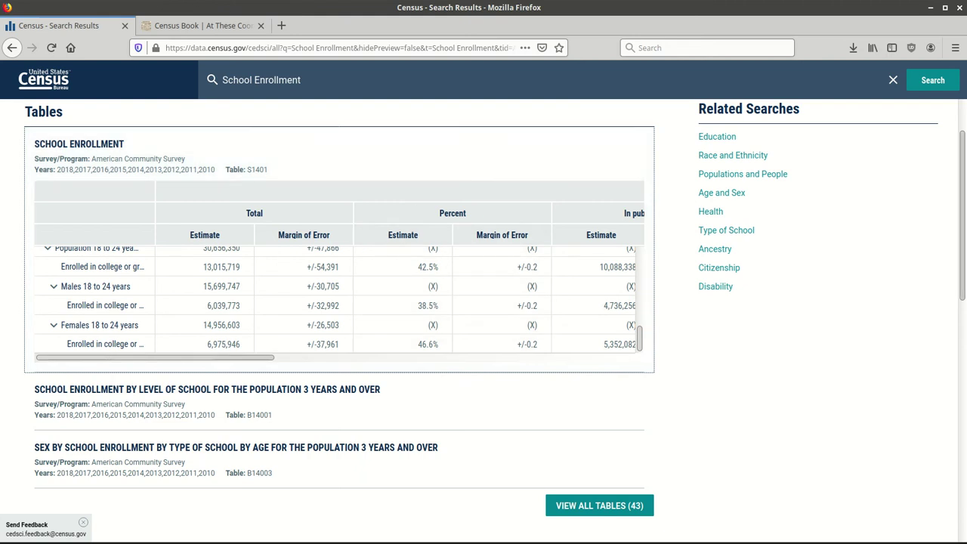
scroll(340, 302, "down", 3)
scroll(340, 302, "up", 2)
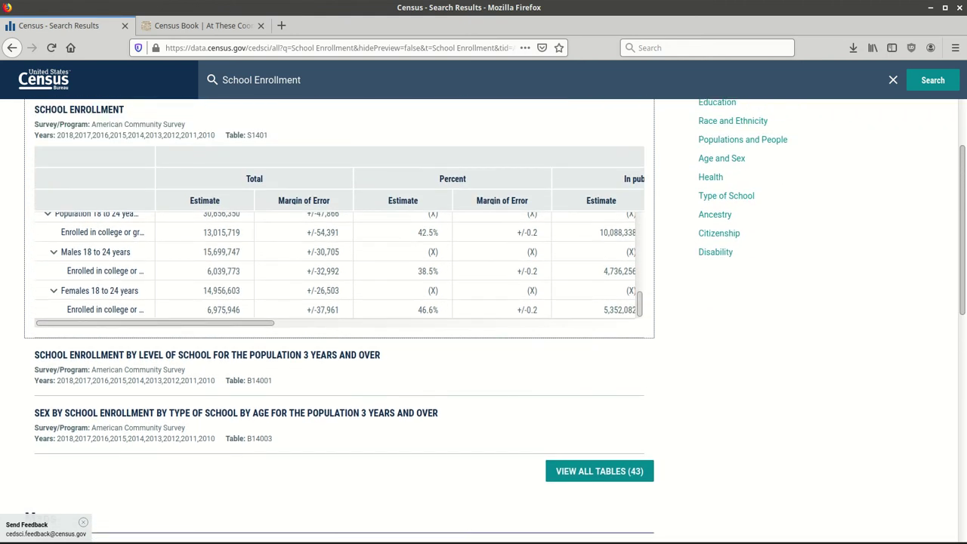
scroll(412, 182, "up", 2)
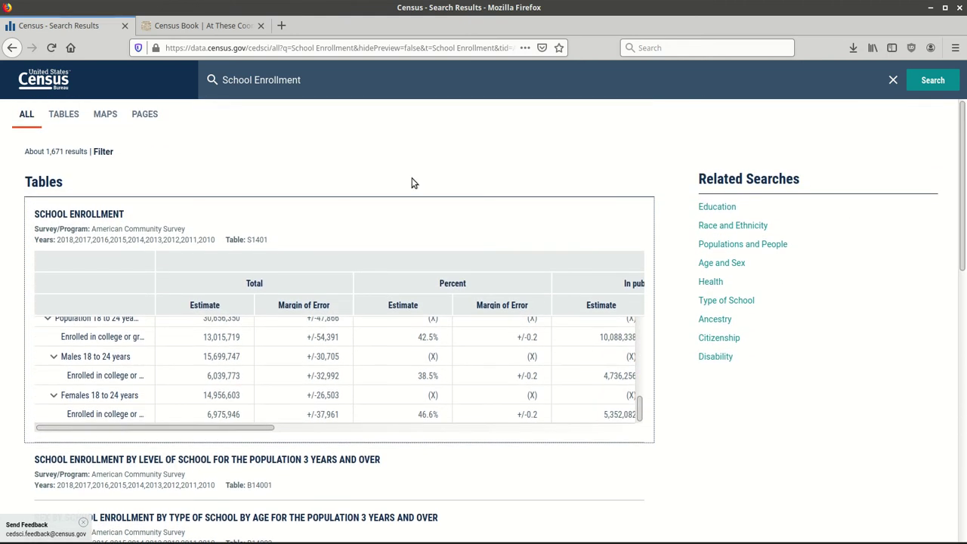
left_click(75, 121)
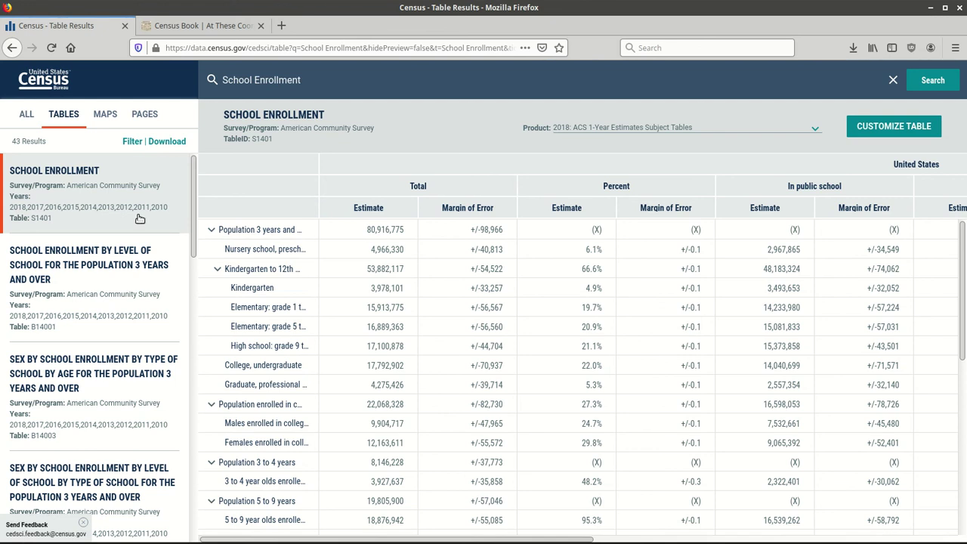
Step: Filter the table results to the year 2018 and the ACS 5-Year Estimates Subject Tables survey
left_click(131, 142)
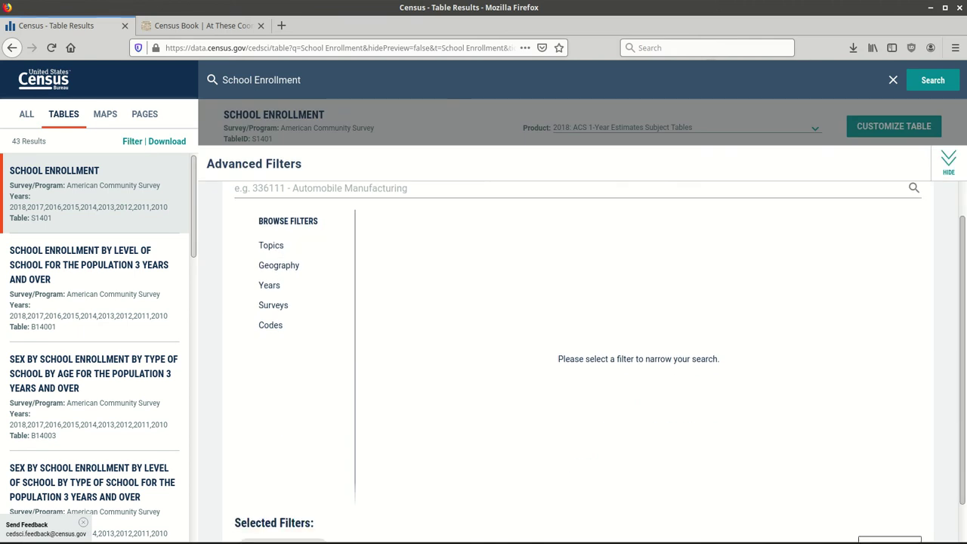
mouse_move(965, 280)
left_mouse_down()
mouse_move(965, 294)
mouse_move(965, 263)
mouse_move(965, 282)
left_mouse_up()
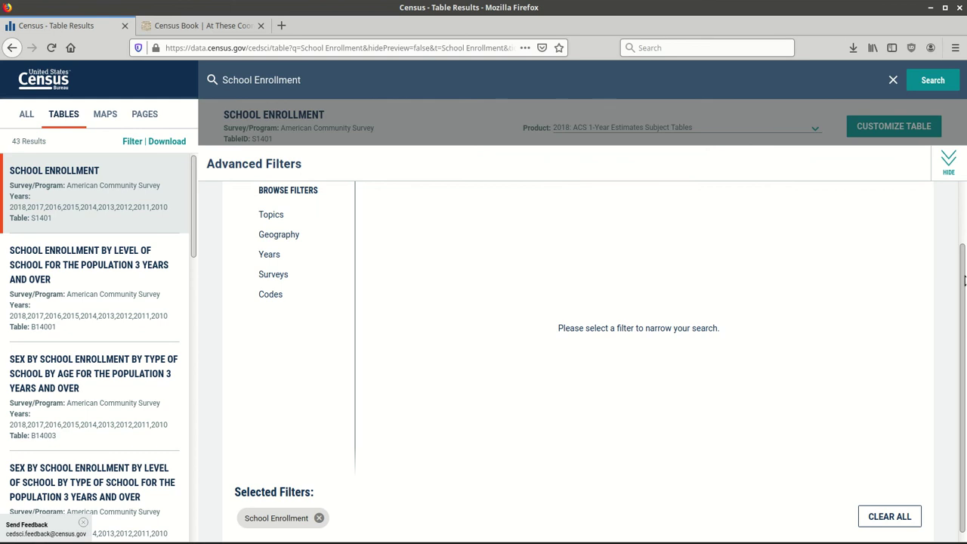
left_click(301, 254)
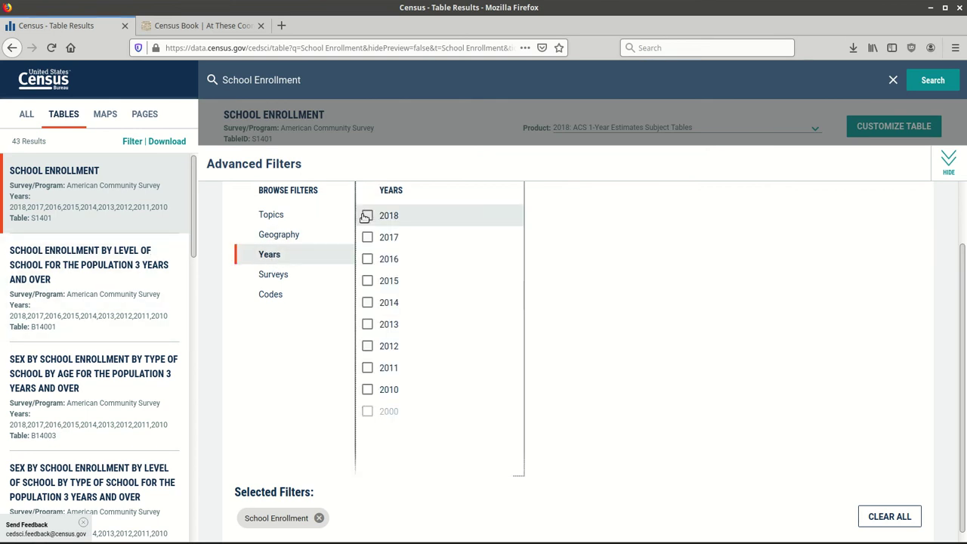
left_click(366, 216)
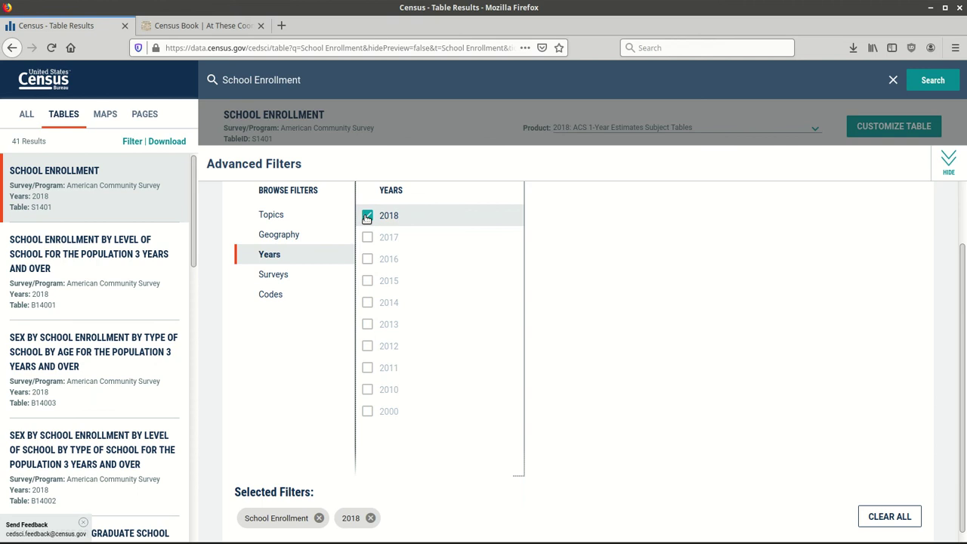
left_click(315, 279)
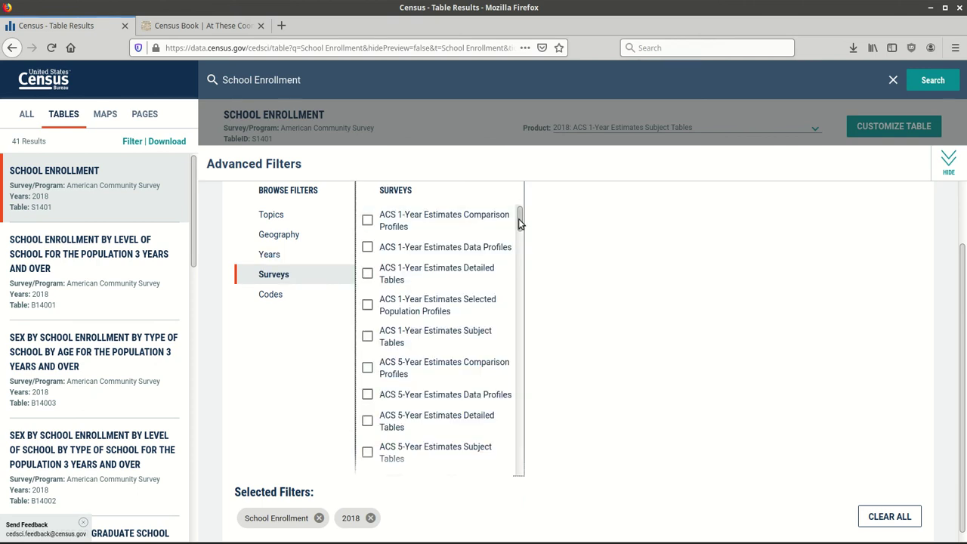
scroll(519, 219, "down", 2)
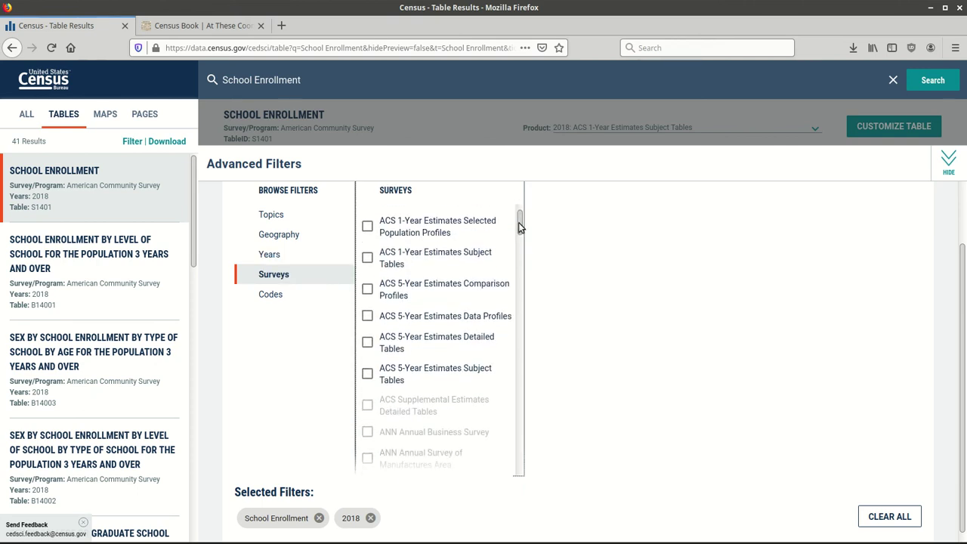
left_click(368, 374)
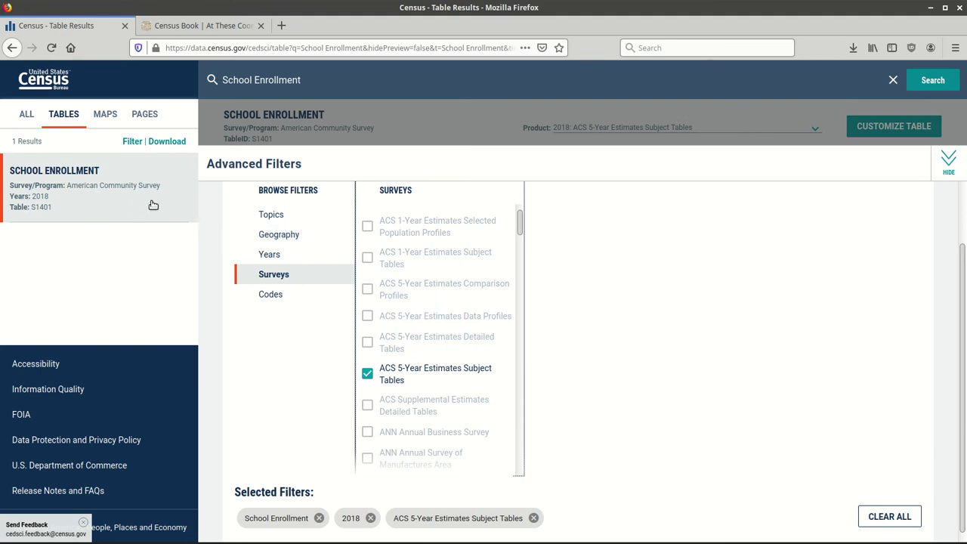
Step: Add a county geography filter for all counties in Delaware and hide the advanced filters
left_click(287, 236)
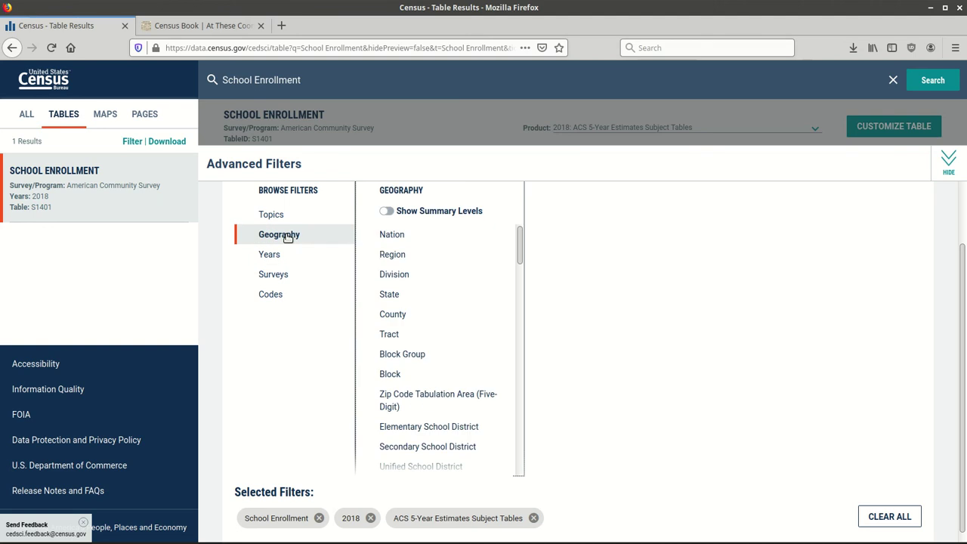
left_click(393, 315)
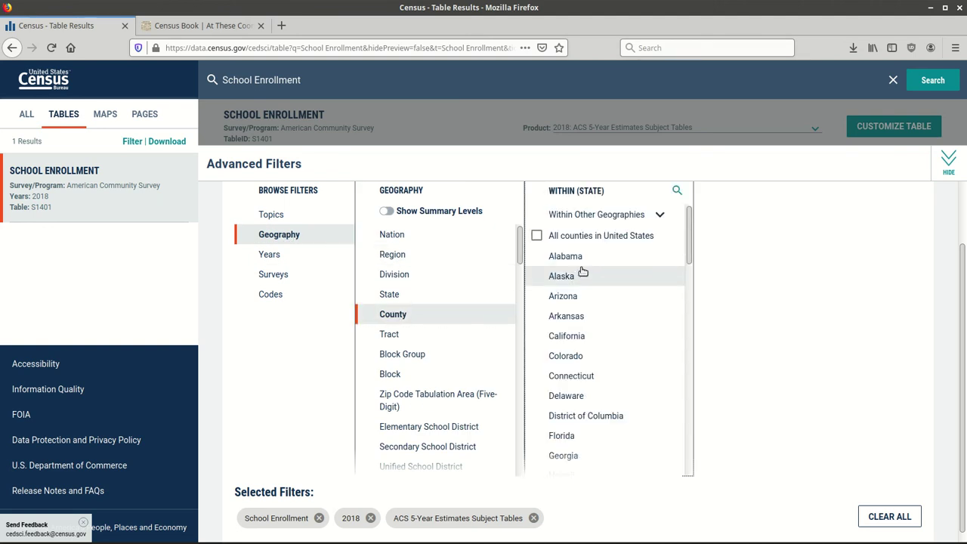
left_click(582, 398)
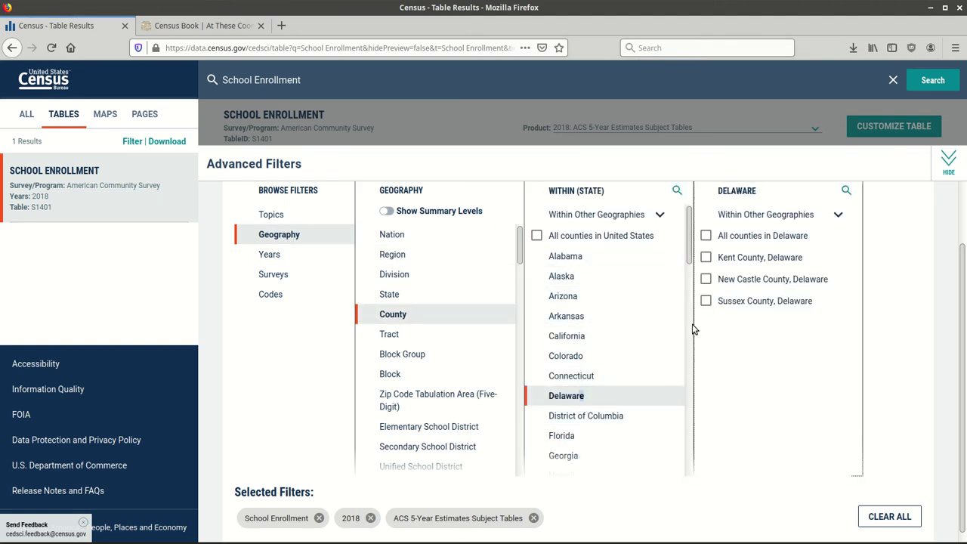
left_click(706, 236)
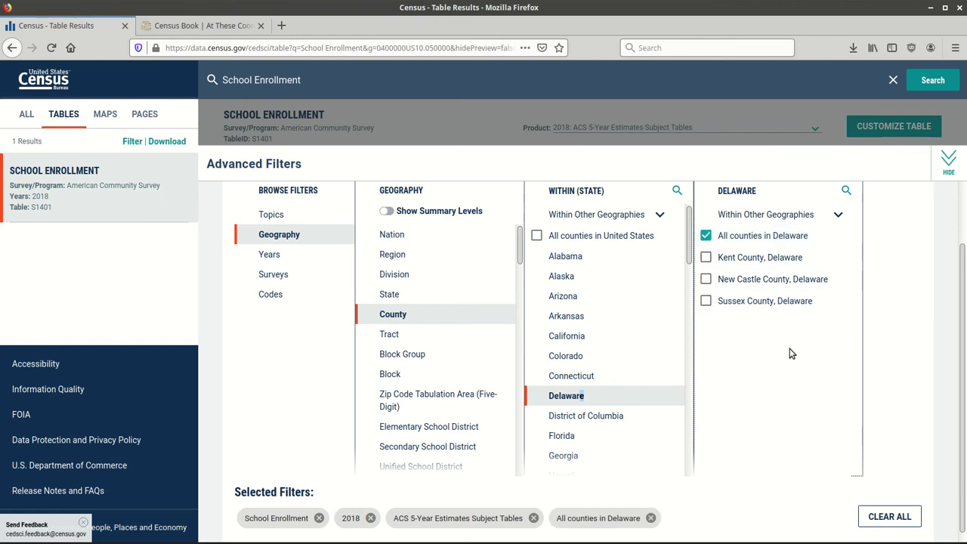
left_click(946, 172)
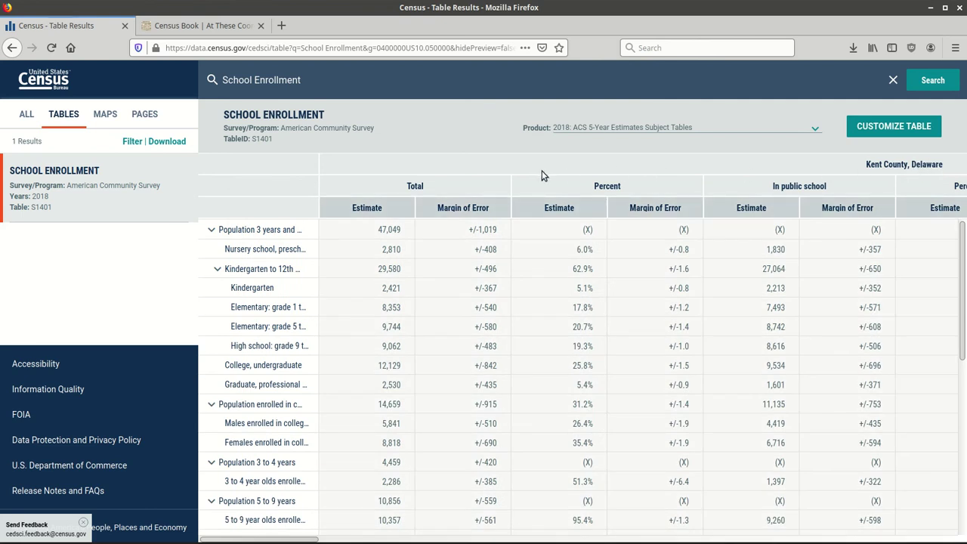
Step: Look through the rows of the filtered School Enrollment table for the Delaware counties
mouse_move(565, 538)
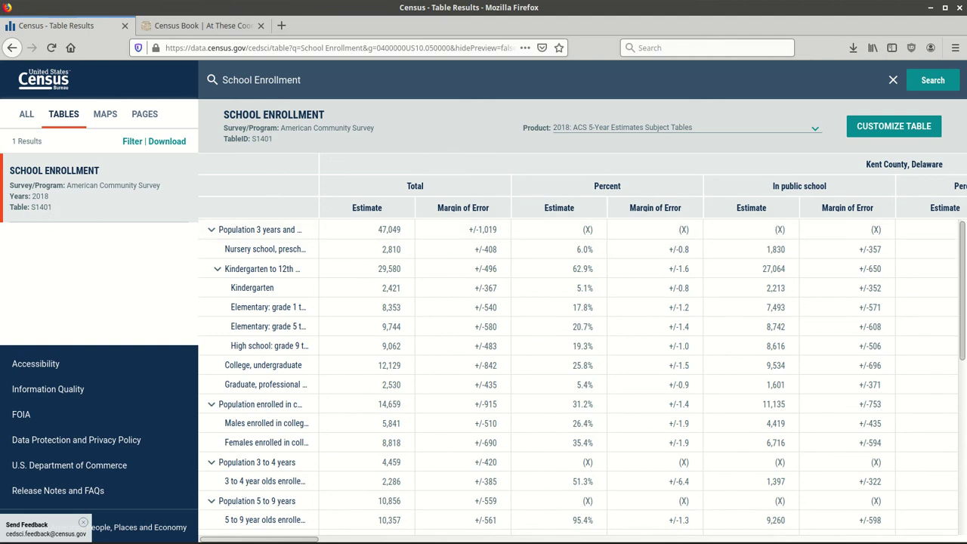
scroll(582, 378, "down", 10)
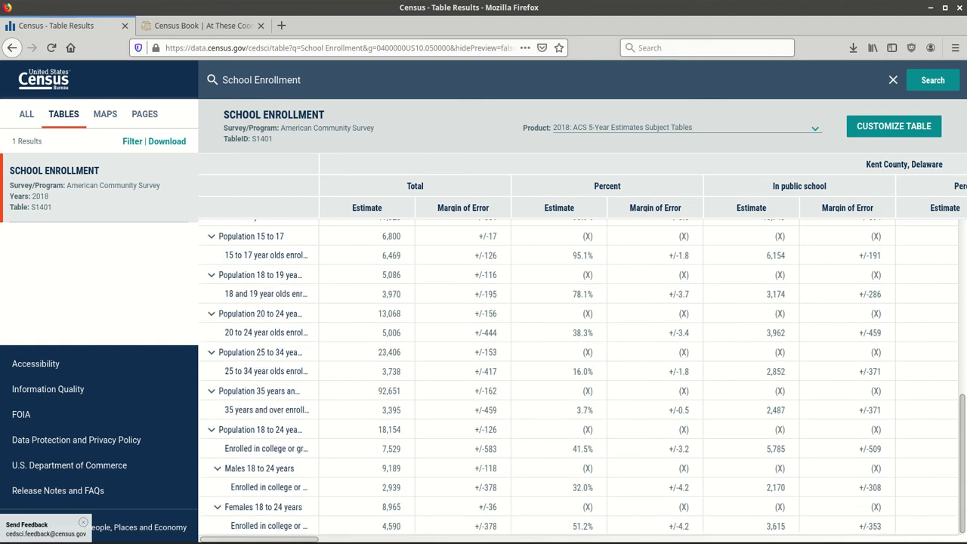
scroll(582, 377, "up", 10)
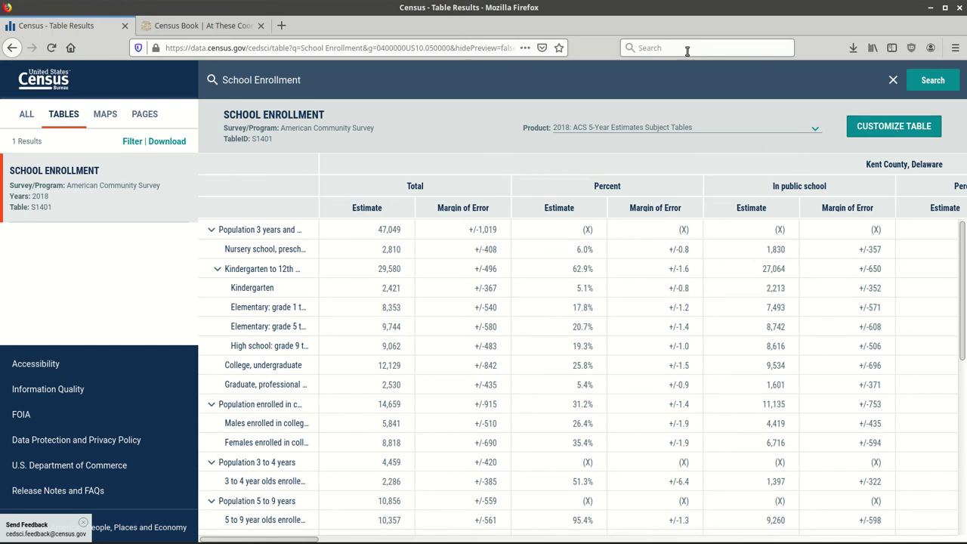
Step: Switch to the At These Coordinates page and read the Census Book description
left_click(202, 24)
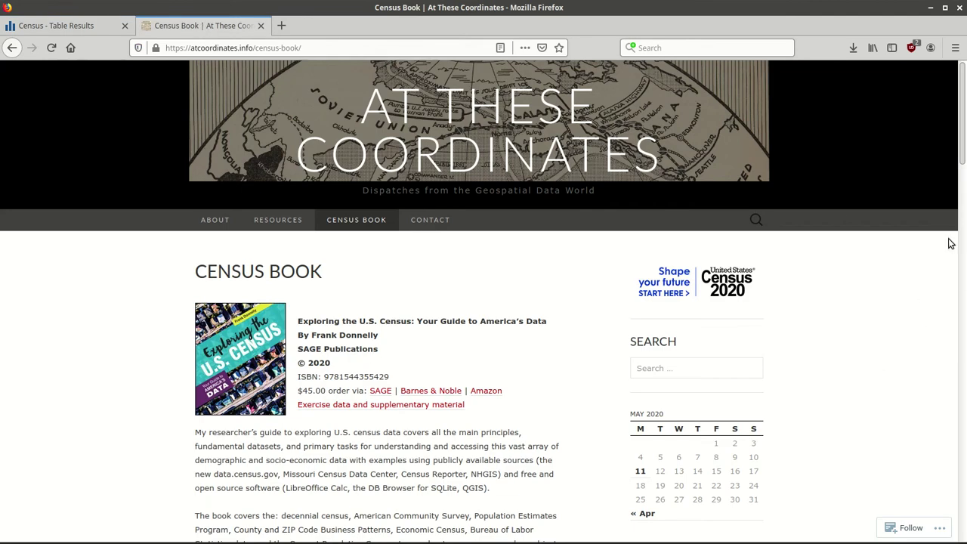
mouse_move(964, 141)
left_mouse_down()
mouse_move(964, 151)
mouse_move(963, 140)
left_mouse_up()
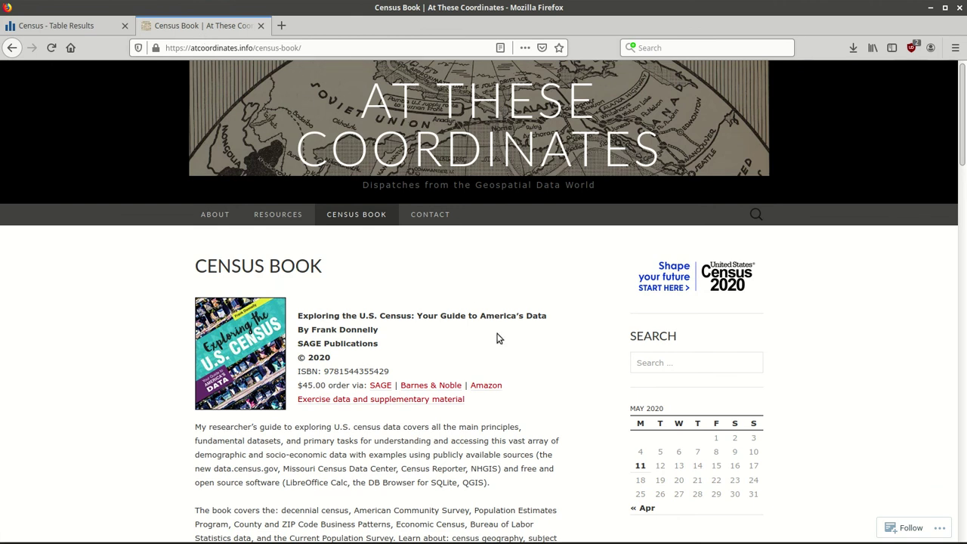
scroll(964, 193, "down", 3)
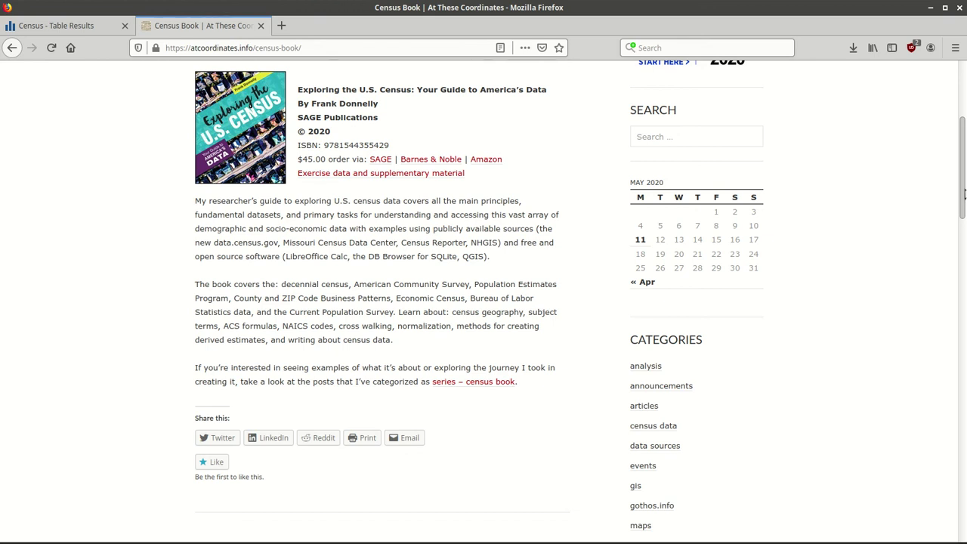
scroll(964, 194, "up", 4)
scroll(934, 128, "up", 1)
Step: Go to the At These Coordinates home page and search the blog for "census datasets"
left_click(489, 121)
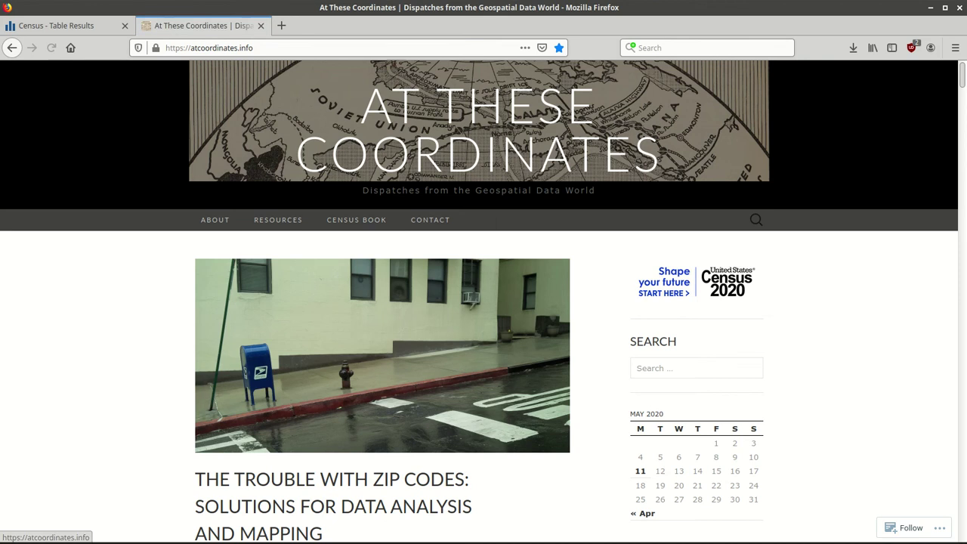
scroll(719, 226, "down", 3)
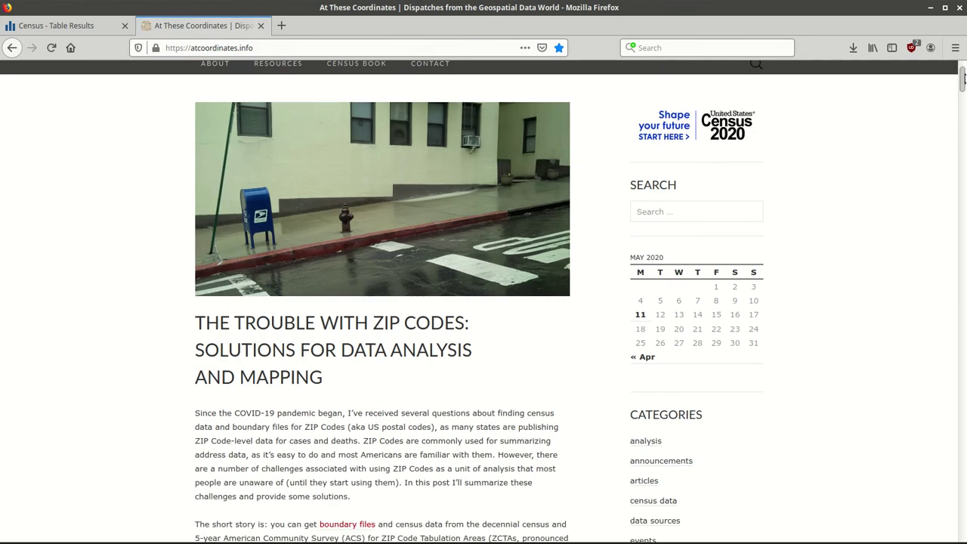
left_click(676, 211)
type("census datasets")
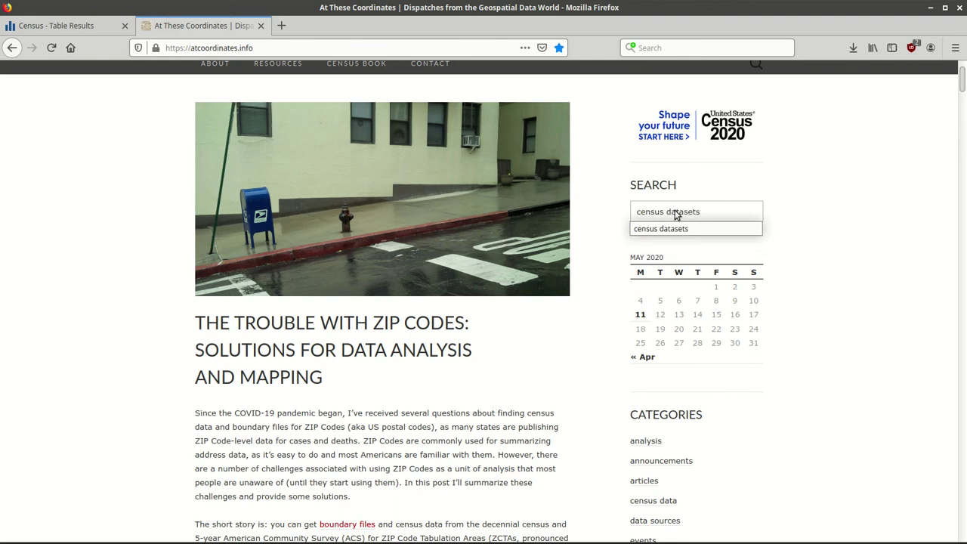
key("Return")
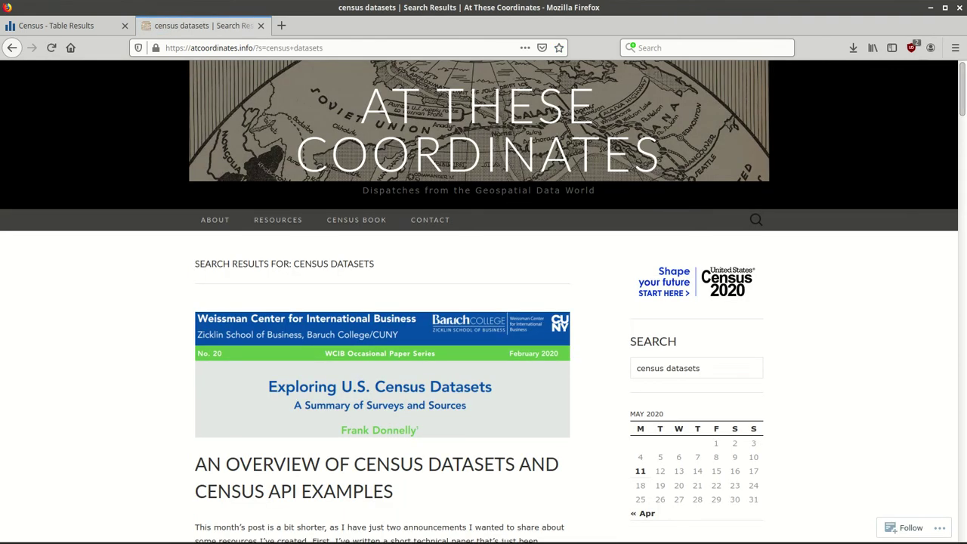
Step: Open and read the post "Exploring US Census Datasets – Which One Do You Choose?", and return to the census School Enrollment table
scroll(616, 202, "down", 5)
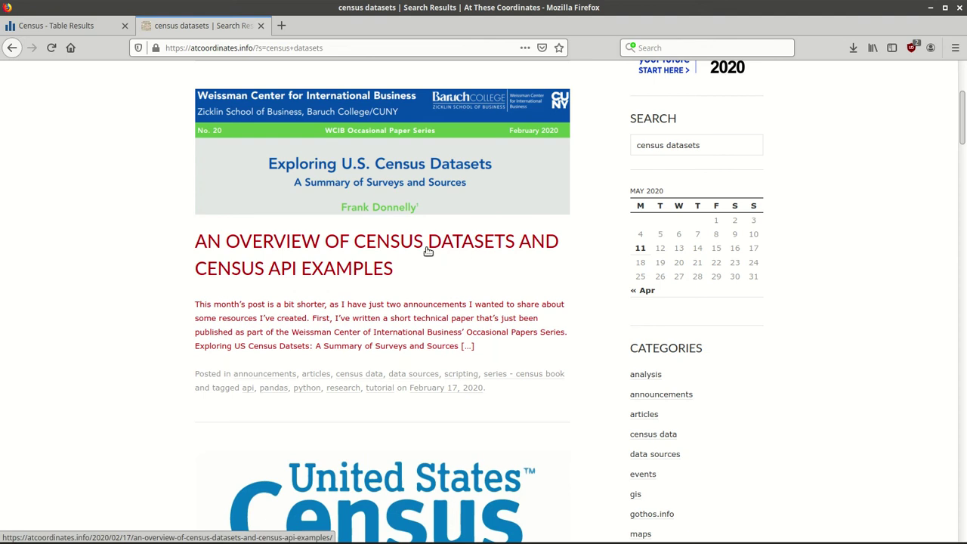
scroll(484, 302, "down", 1)
scroll(608, 281, "down", 8)
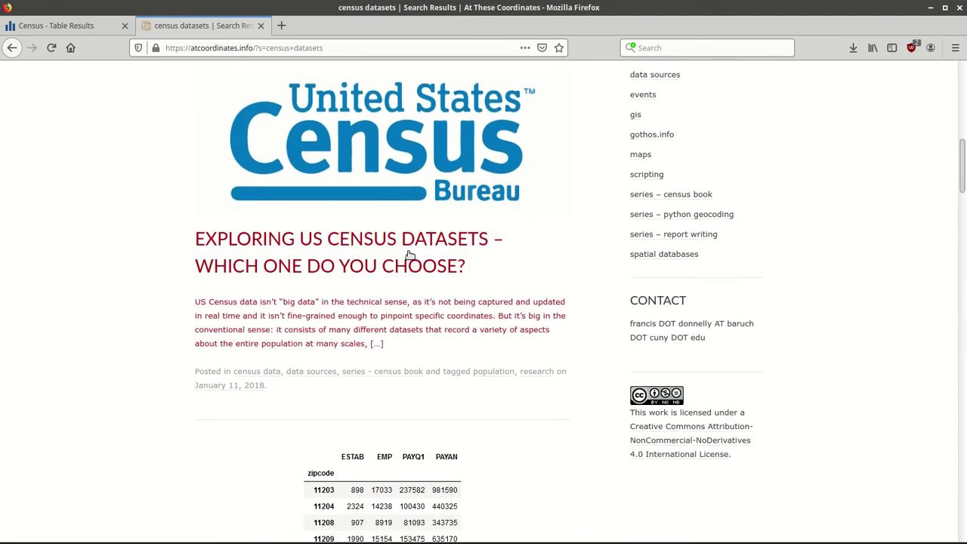
left_click(409, 255)
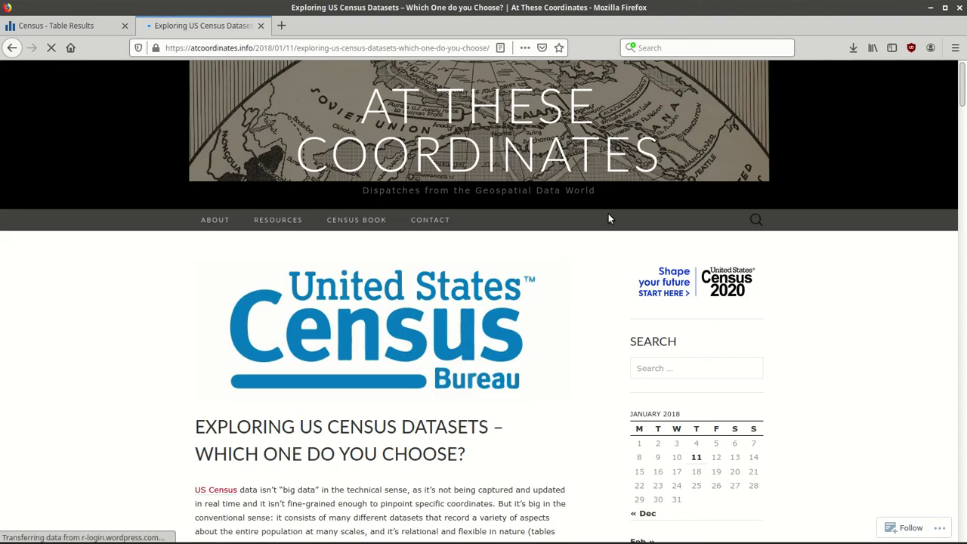
scroll(609, 218, "down", 7)
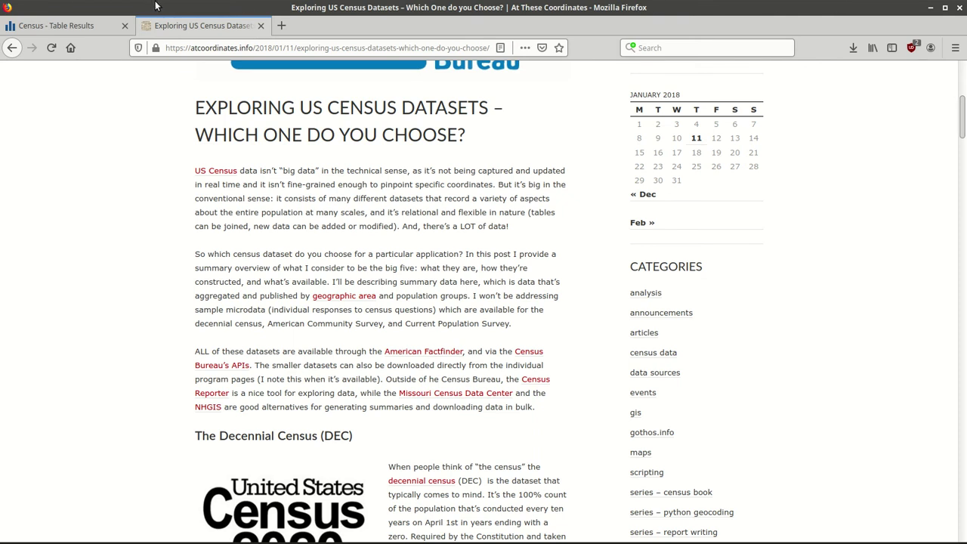
left_click(66, 26)
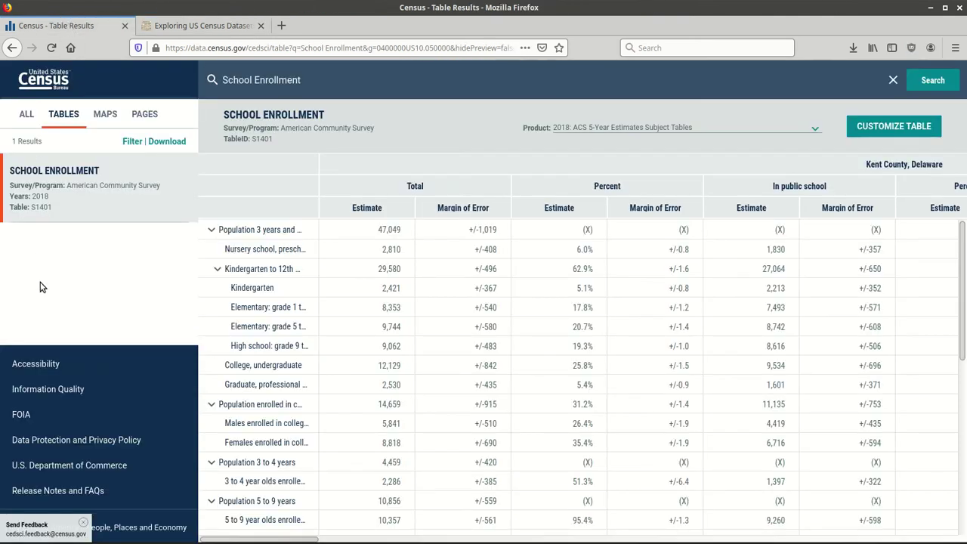